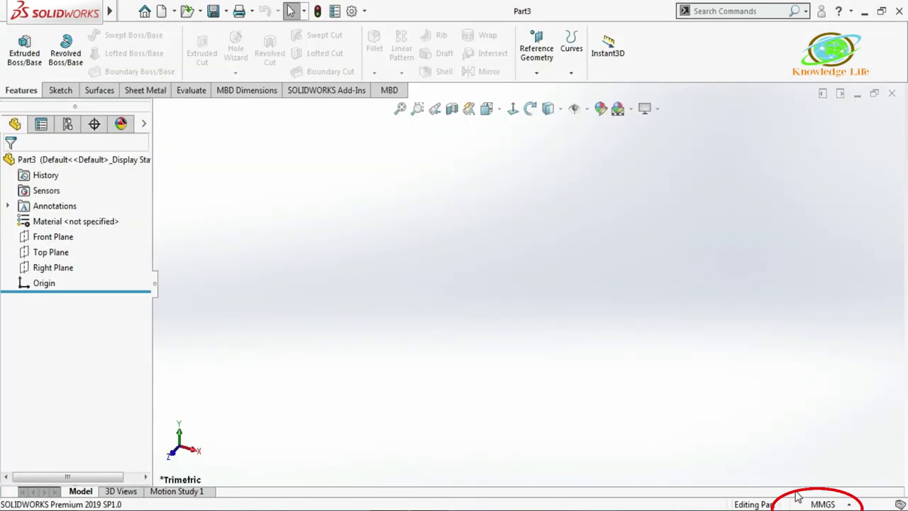
Start a sketch on the Front Plane and draw a vertical construction centerline downward from the origin.
click(63, 237)
click(77, 221)
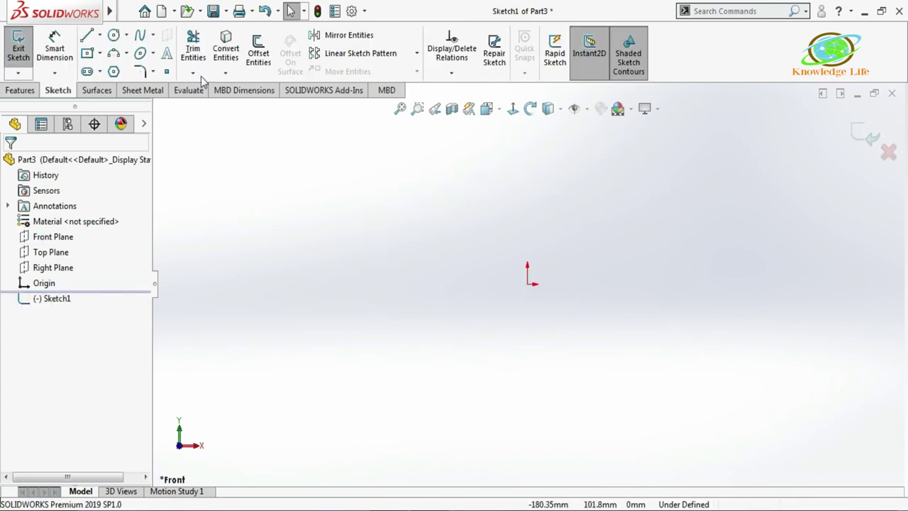
click(100, 35)
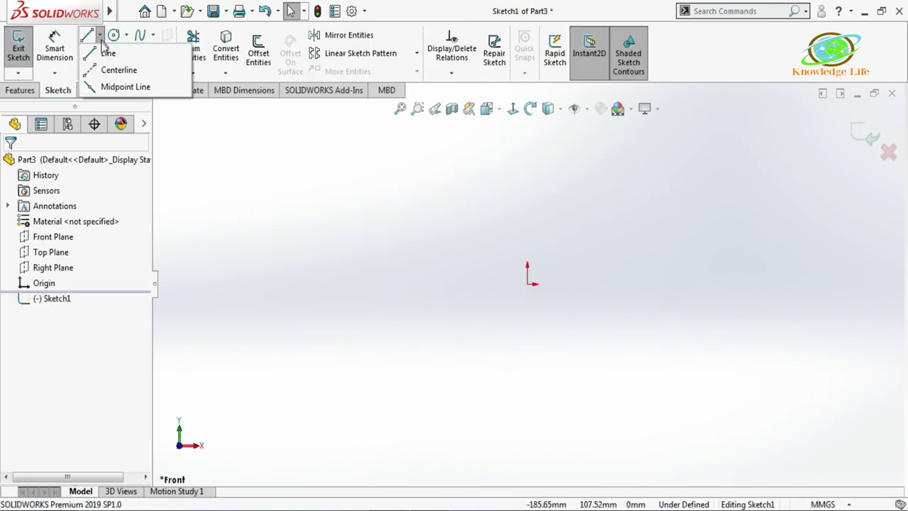
click(113, 71)
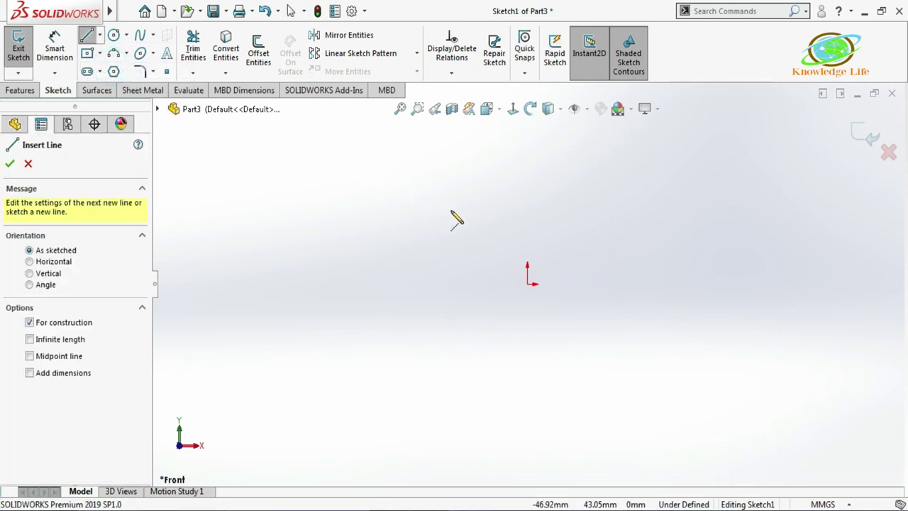
click(528, 284)
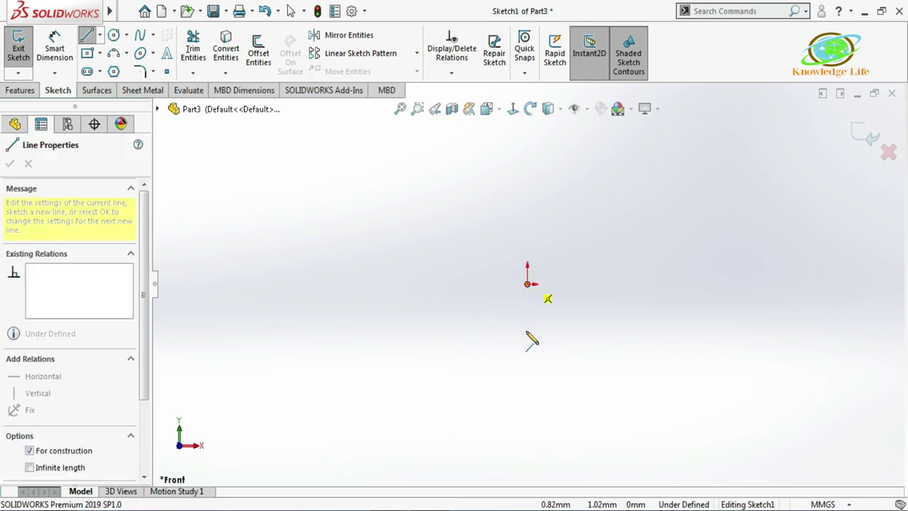
click(528, 402)
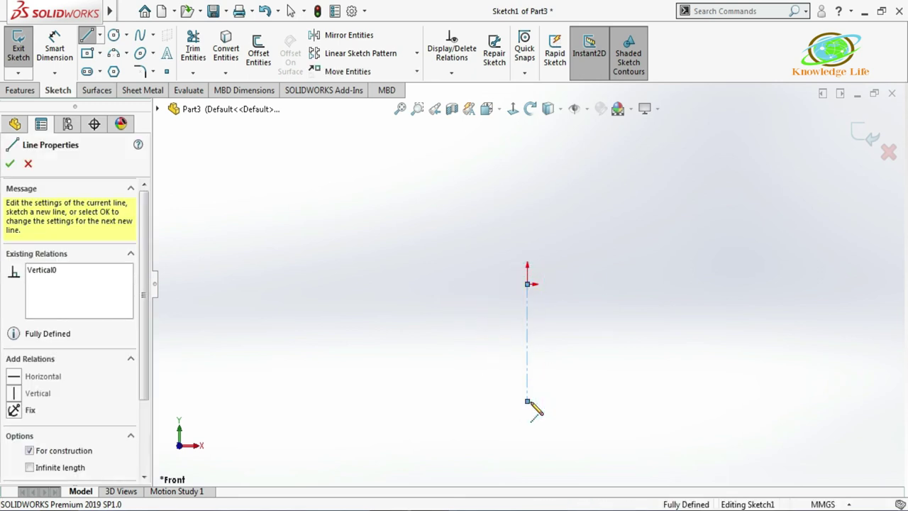
double_click(529, 400)
key(Escape)
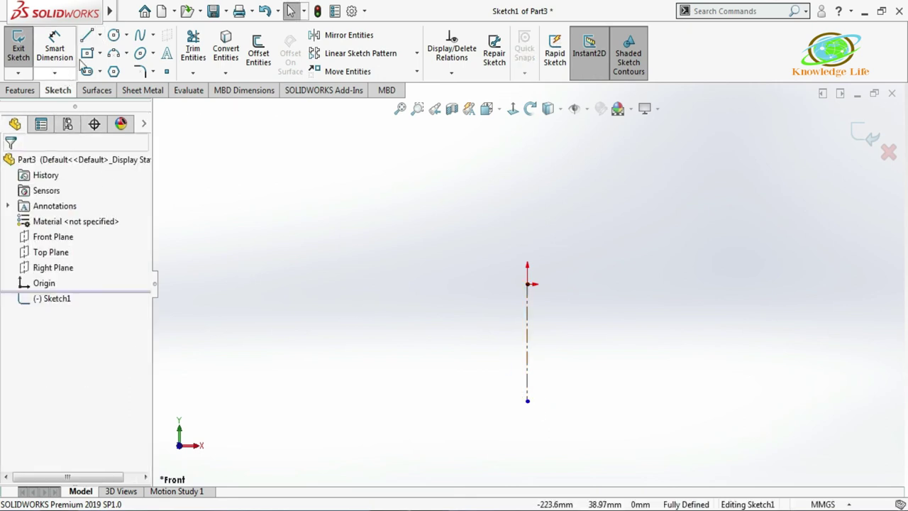
Sketch a second centerline about 92 mm long from the origin, sloping down to the left of the vertical one.
click(100, 35)
click(126, 69)
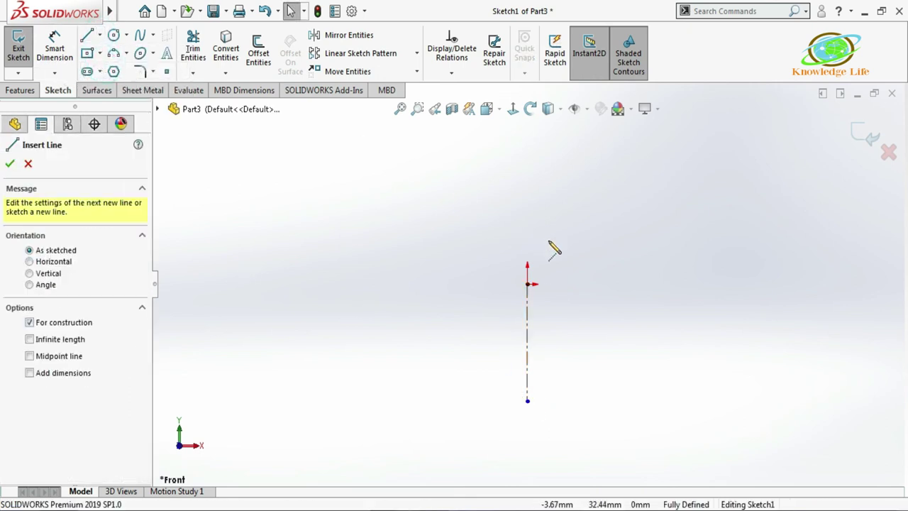
click(528, 285)
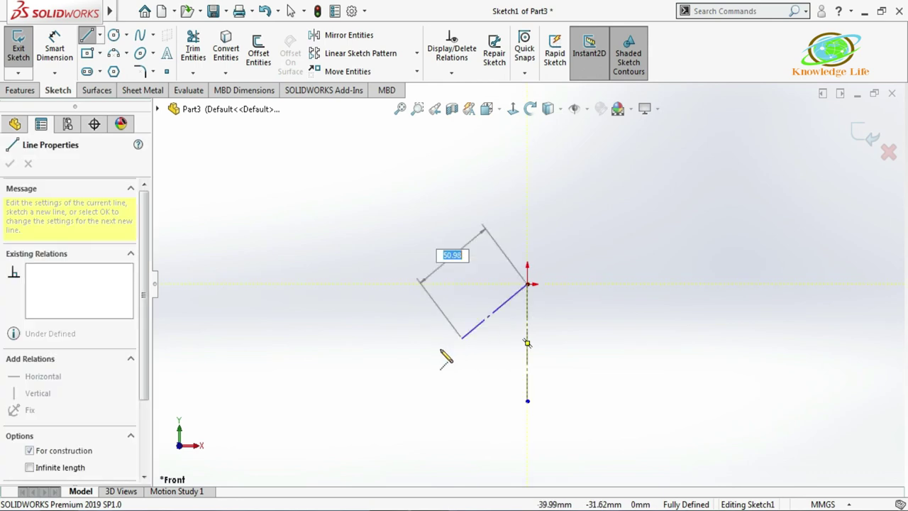
double_click(398, 364)
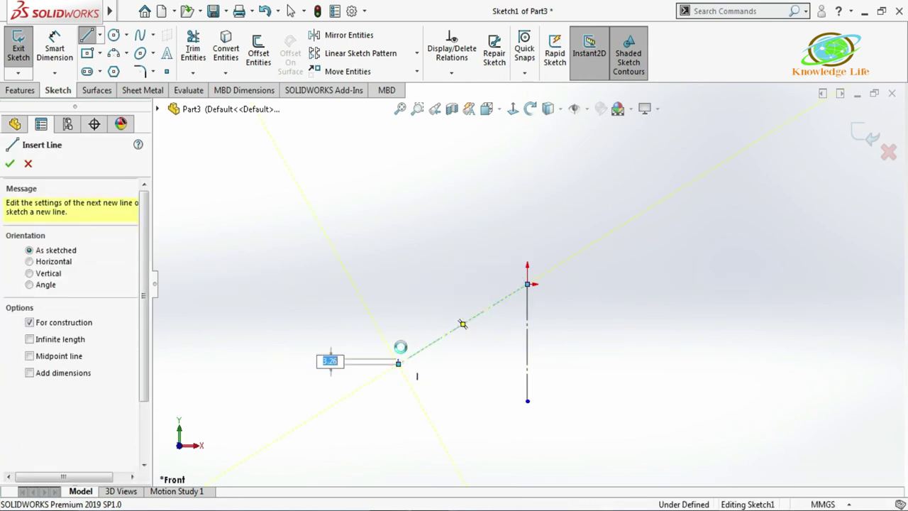
key(Escape)
Dimension the angle between the sloping and vertical centerlines and set it to 60°.
click(55, 48)
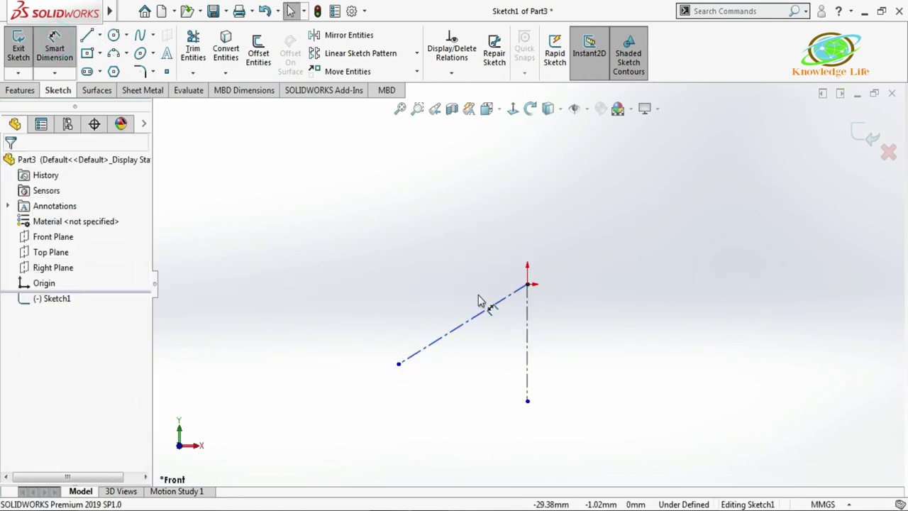
click(483, 319)
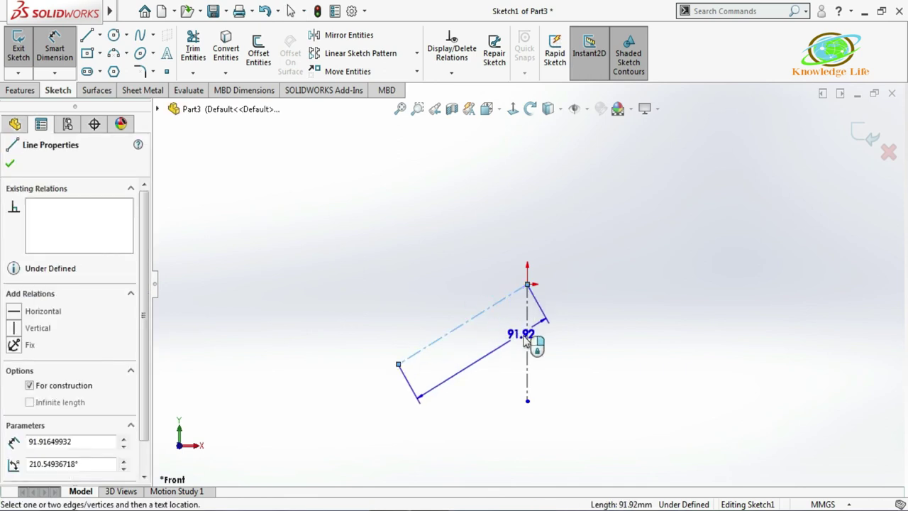
click(527, 342)
click(498, 344)
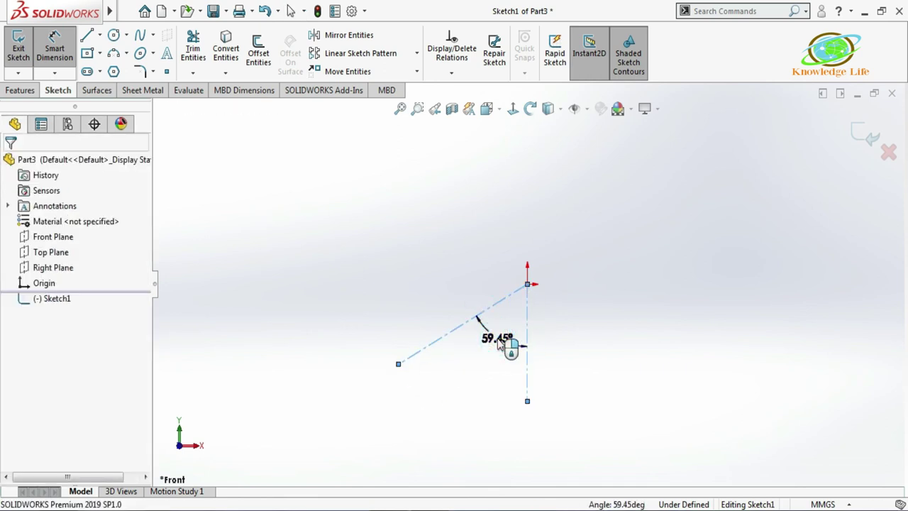
text(60)
key(Return)
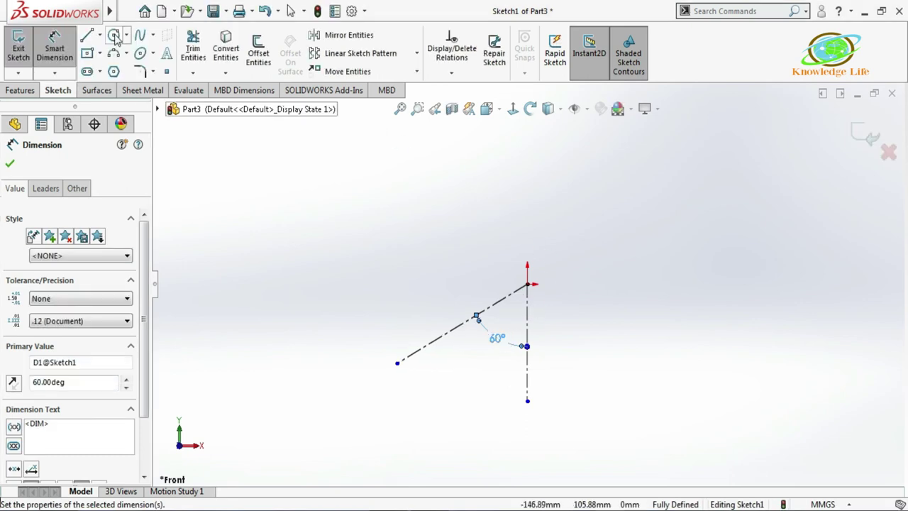
Sketch a 10 mm diameter circle at the origin and a 50 mm diameter circle at the sloping centerline's lower end.
click(113, 35)
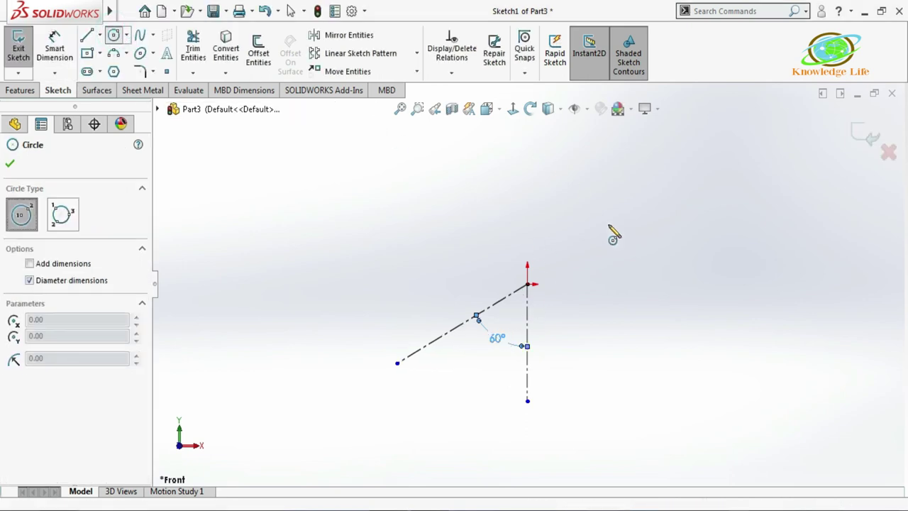
click(526, 283)
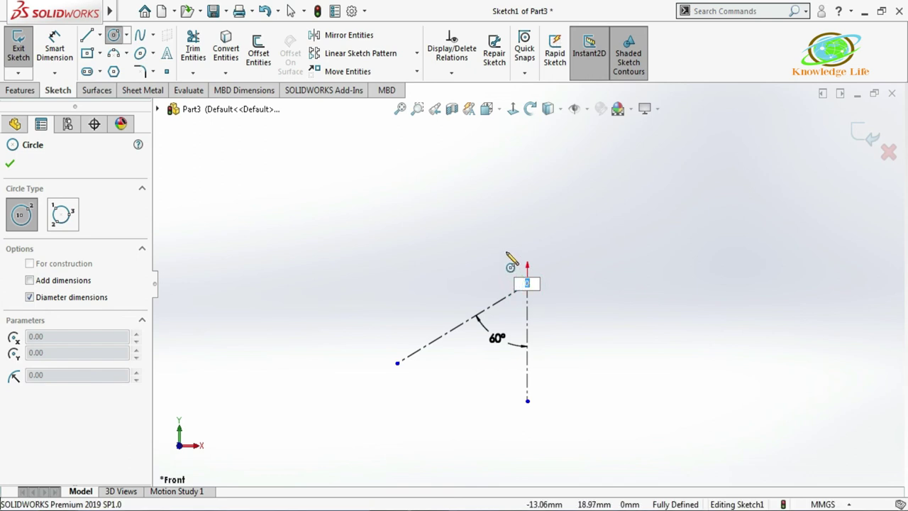
text(10)
key(Return)
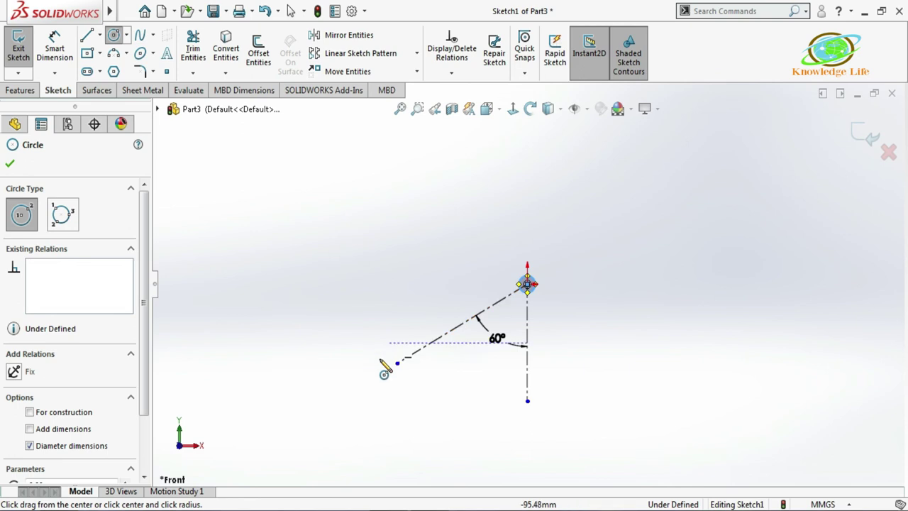
click(398, 363)
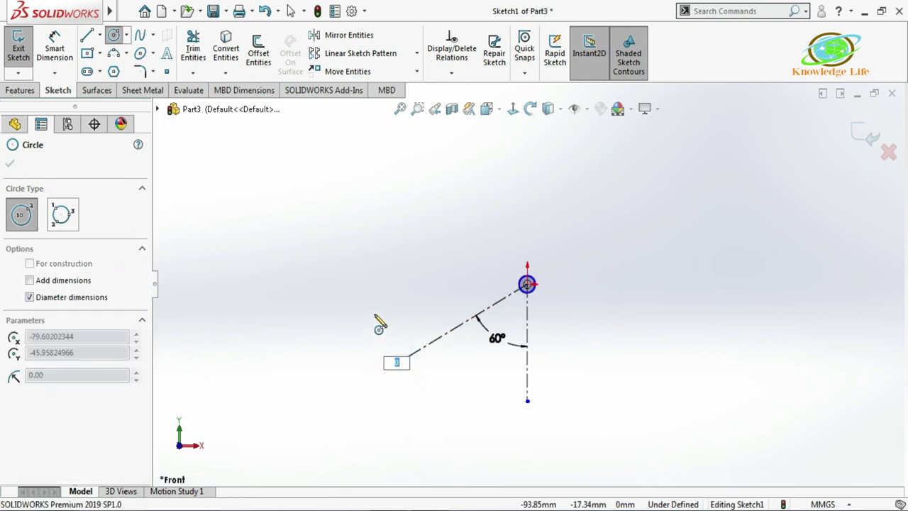
text(50)
key(Return)
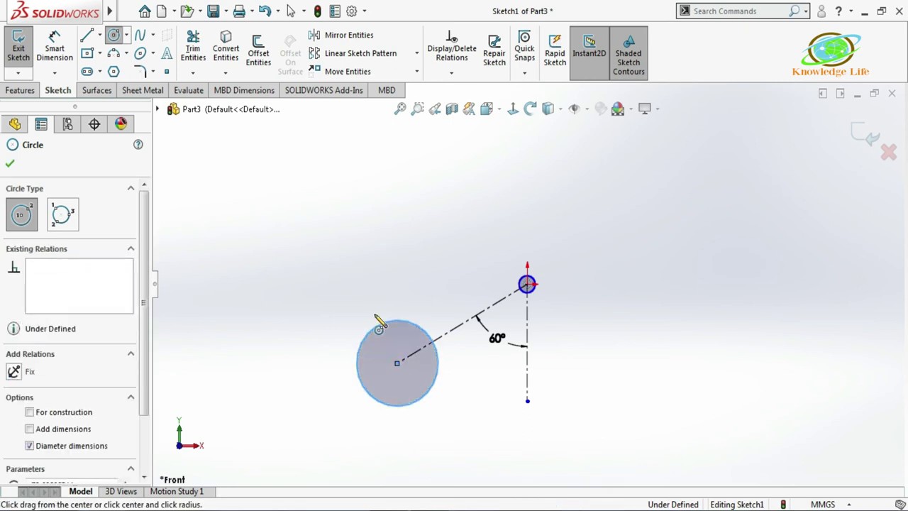
Sketch a third circle about 28 mm in diameter, centred on the sloping centerline between the other two circles.
click(485, 308)
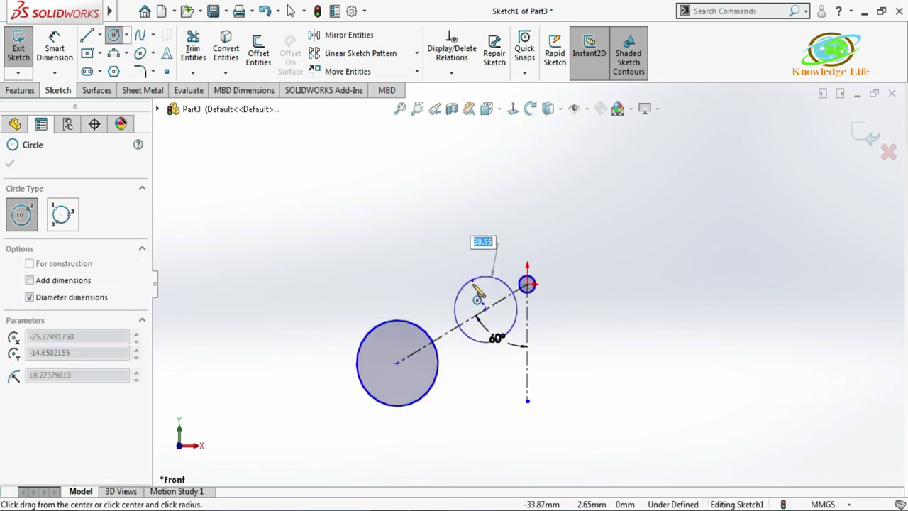
click(478, 288)
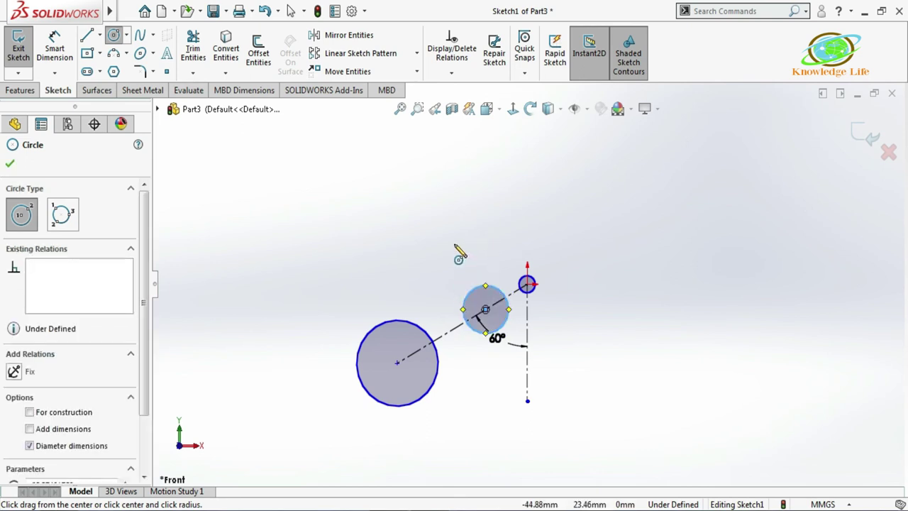
key(Escape)
scroll(482, 259, down, 1)
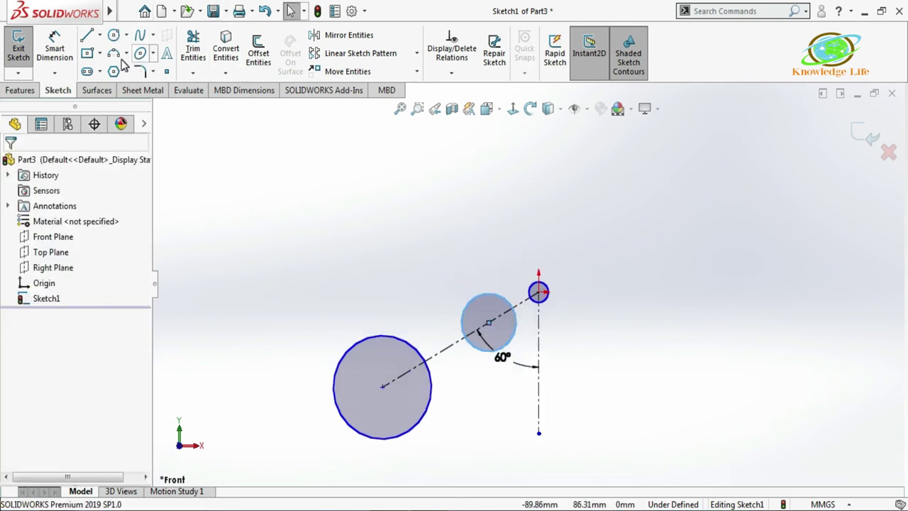
Sketch a straight slot about 17.5 mm wide from the origin to the centre of the middle circle.
click(100, 71)
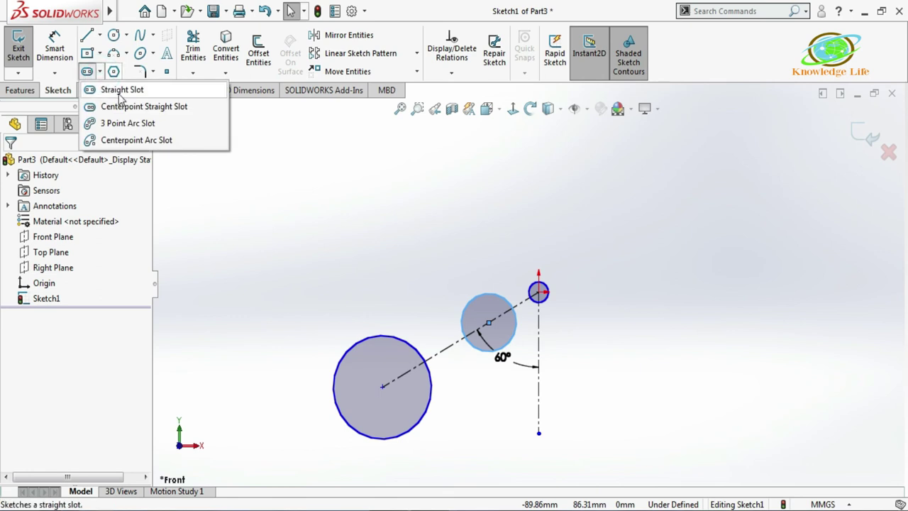
click(122, 96)
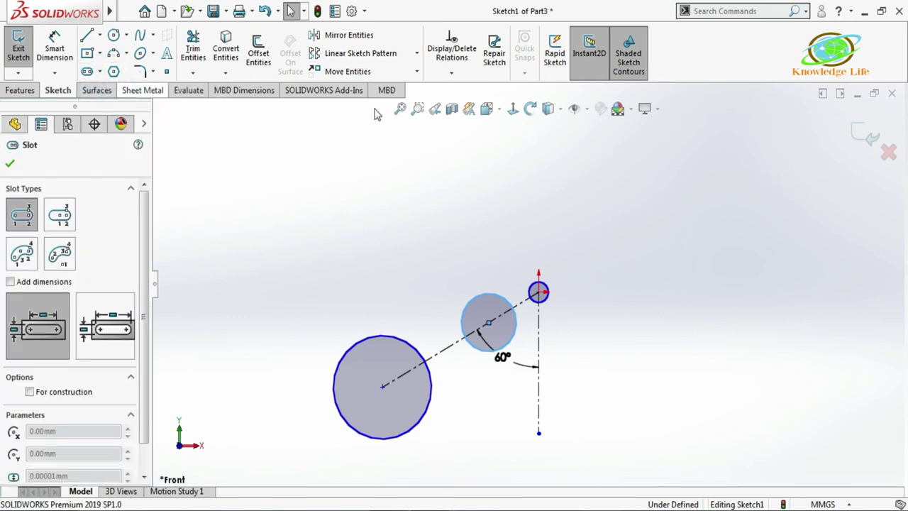
click(539, 292)
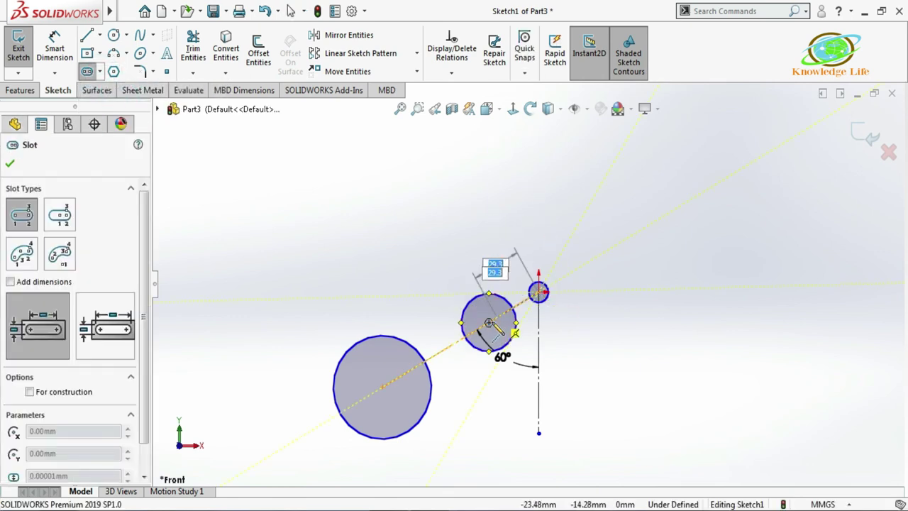
click(484, 309)
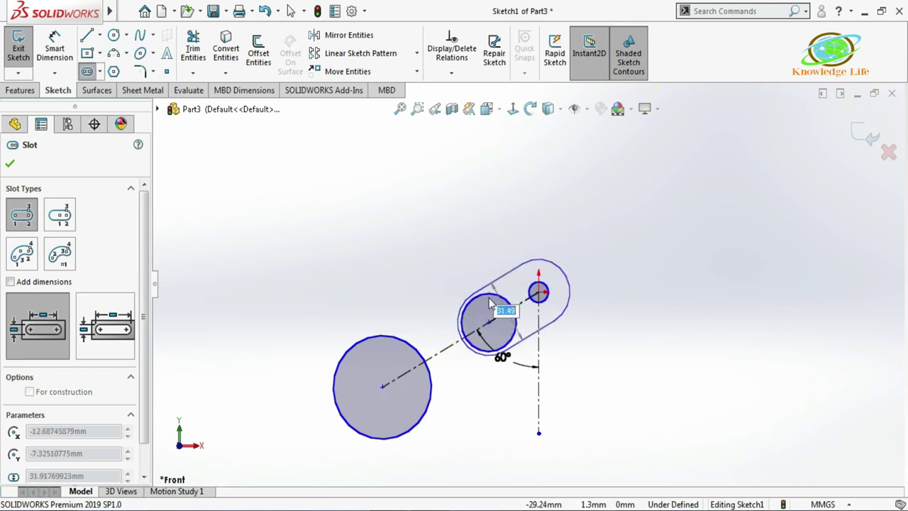
click(490, 308)
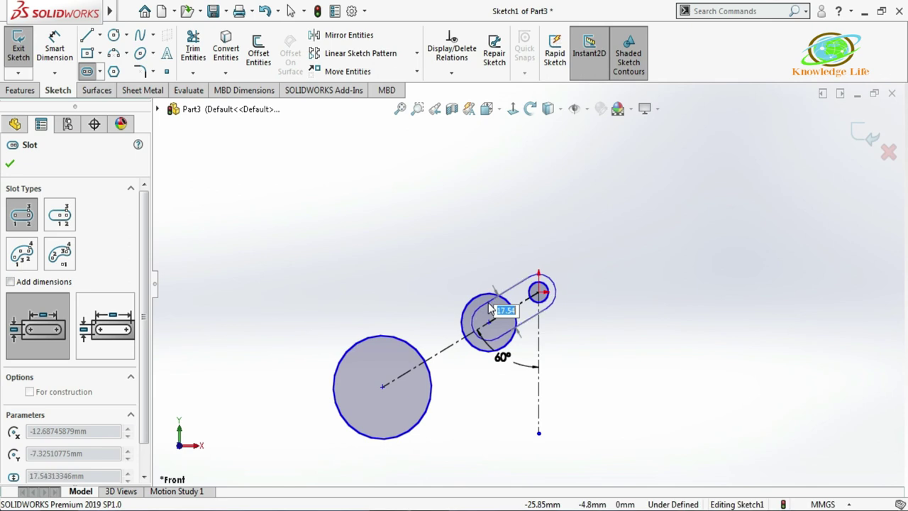
key(Escape)
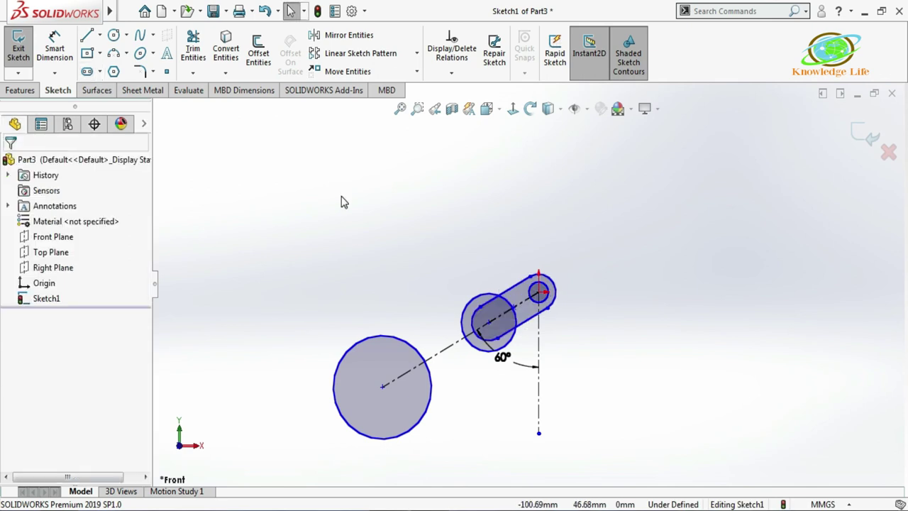
Dimension the diameter of the large circle at the sloping centerline's lower end.
click(54, 49)
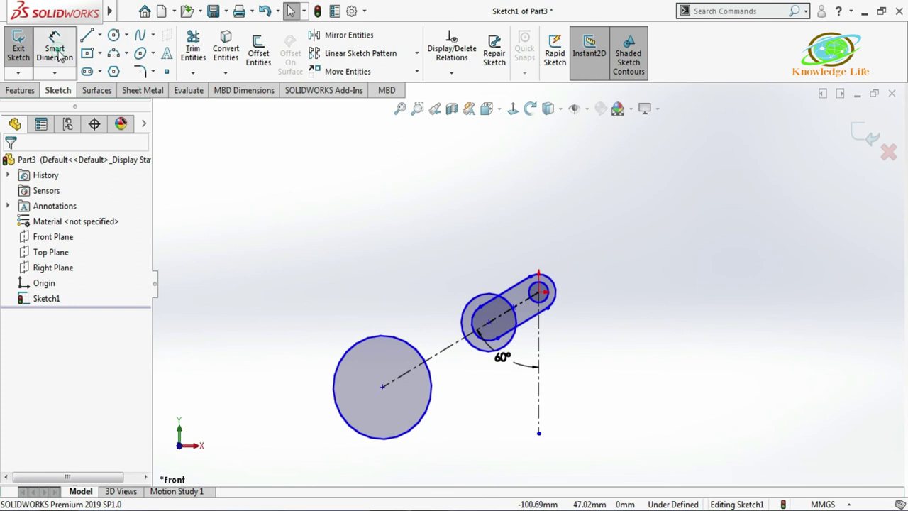
click(354, 353)
click(301, 305)
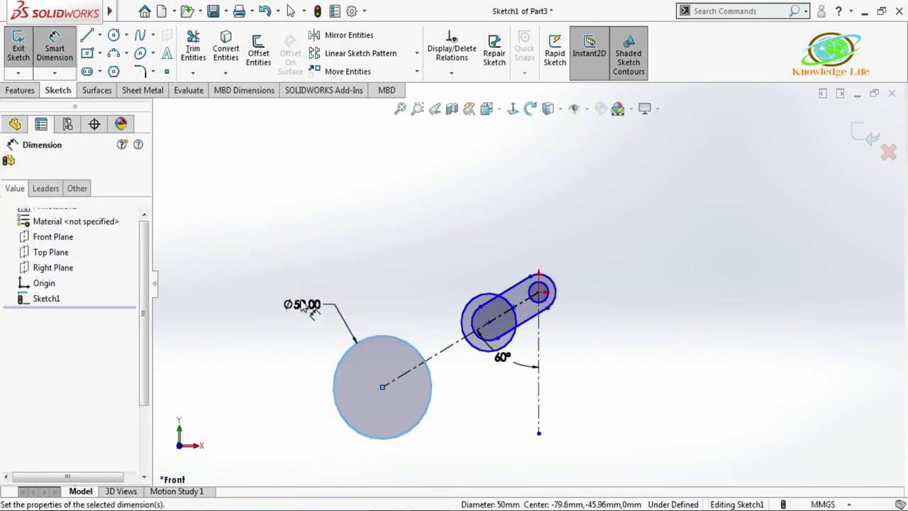
click(239, 286)
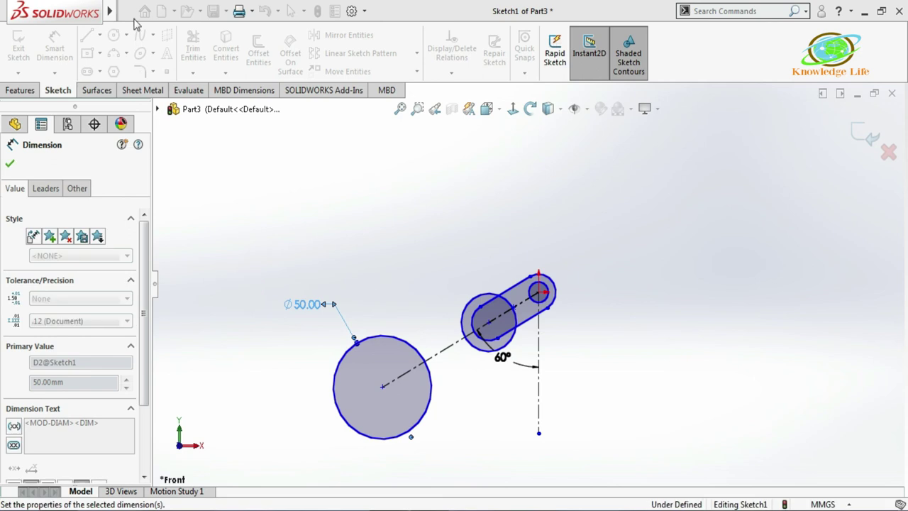
Dimension the middle circle's diameter and set it to 38 mm.
click(478, 297)
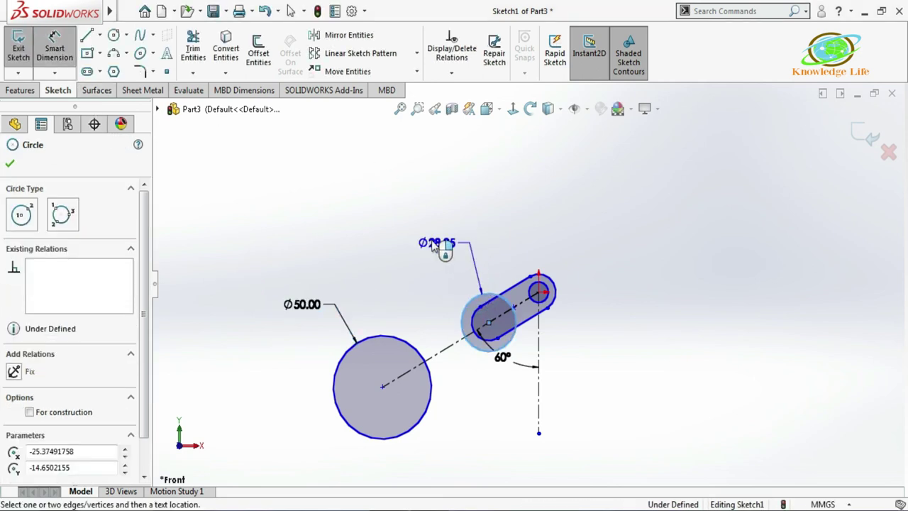
click(421, 241)
double_click(422, 240)
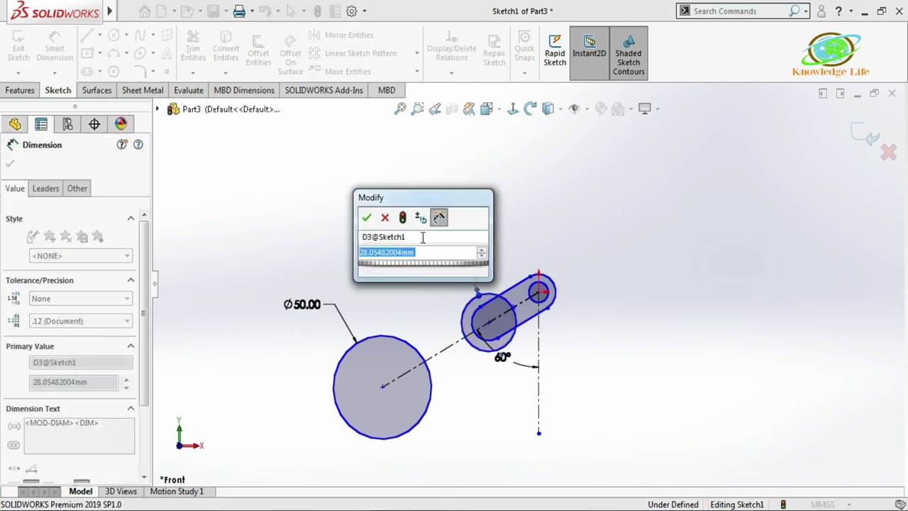
text(3)
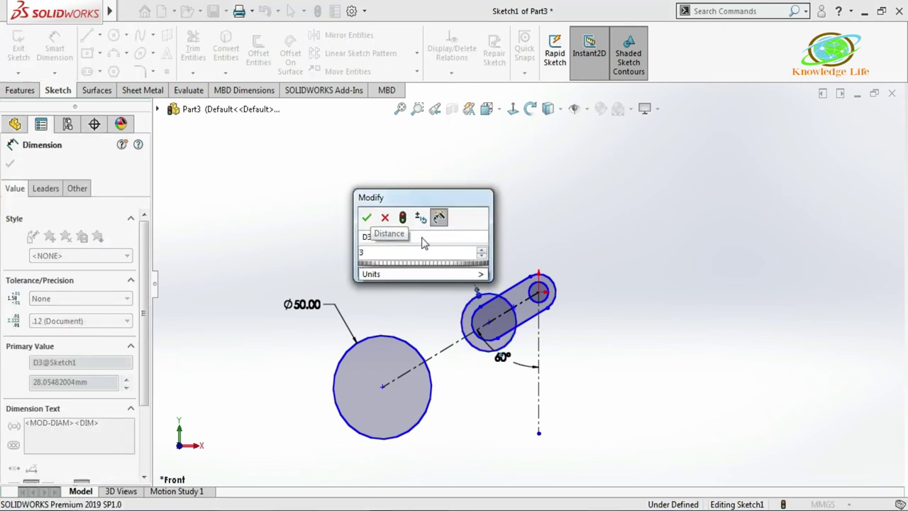
text(8)
key(Return)
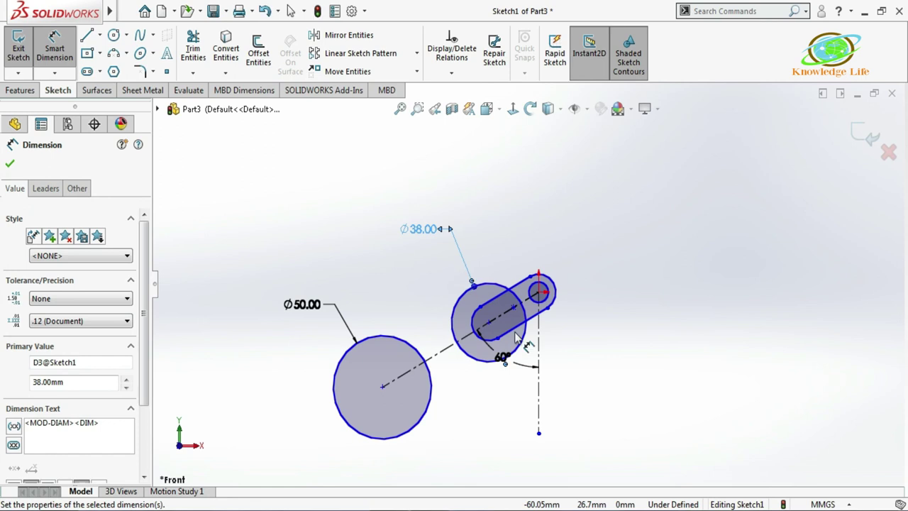
Dimension the distance between the centres of the middle and large circles and set it to 45 mm.
click(490, 341)
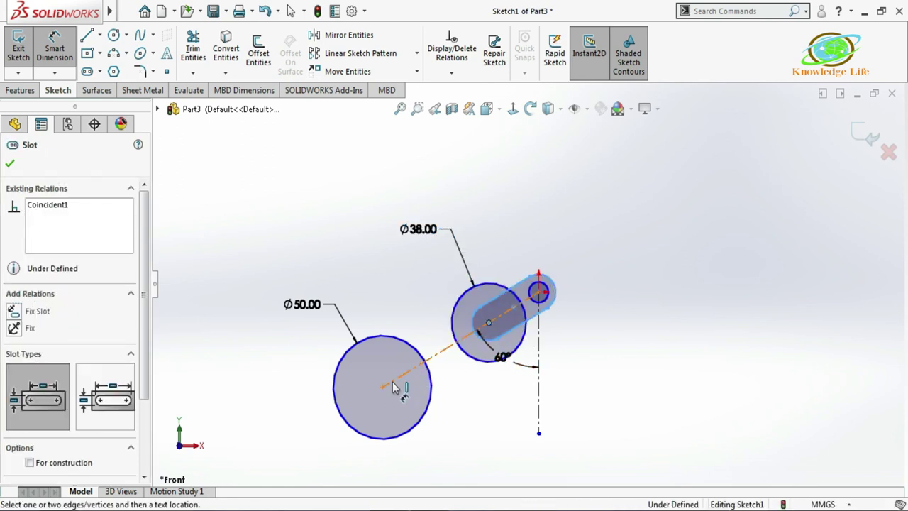
click(381, 387)
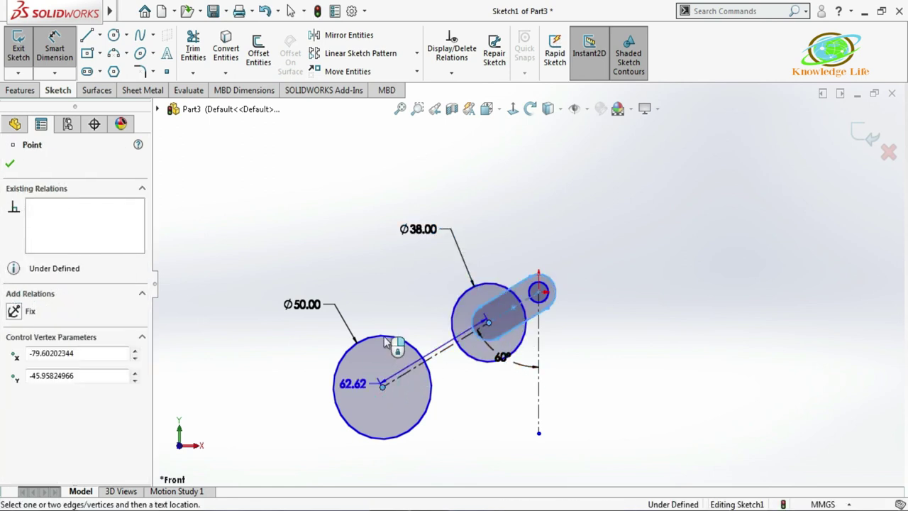
click(366, 301)
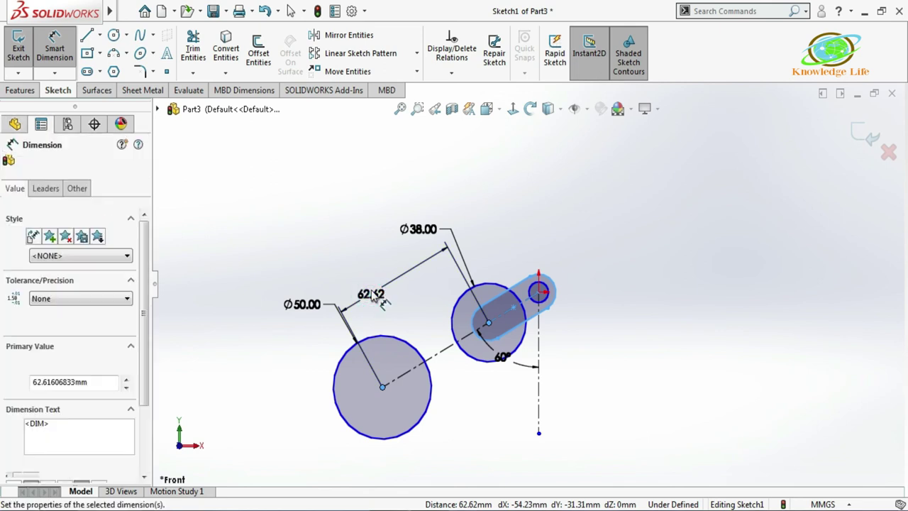
text(45)
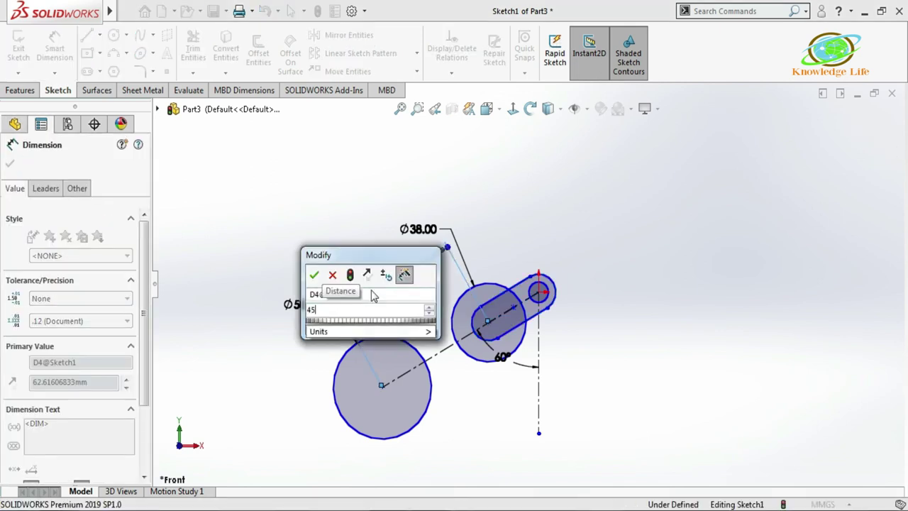
key(Return)
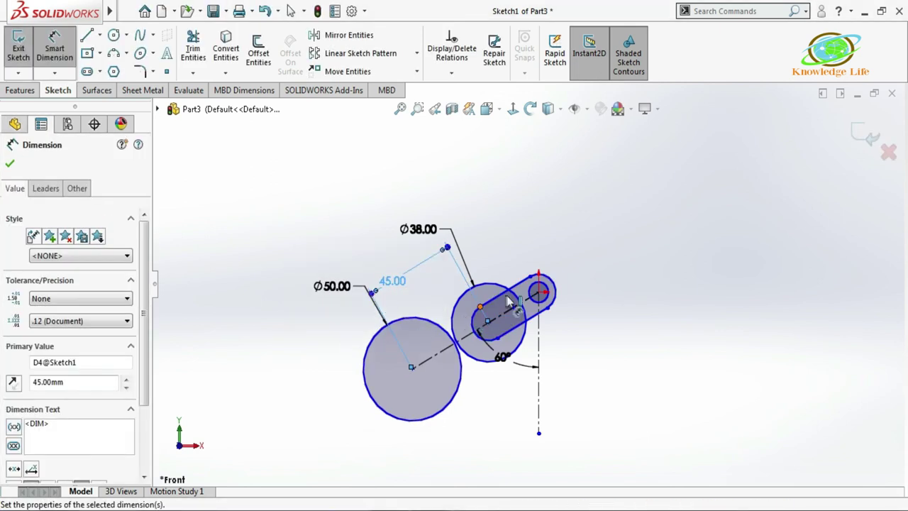
Dimension the radius of the slot's rounded end at the origin and set it to 9 mm.
scroll(507, 301, down, 3)
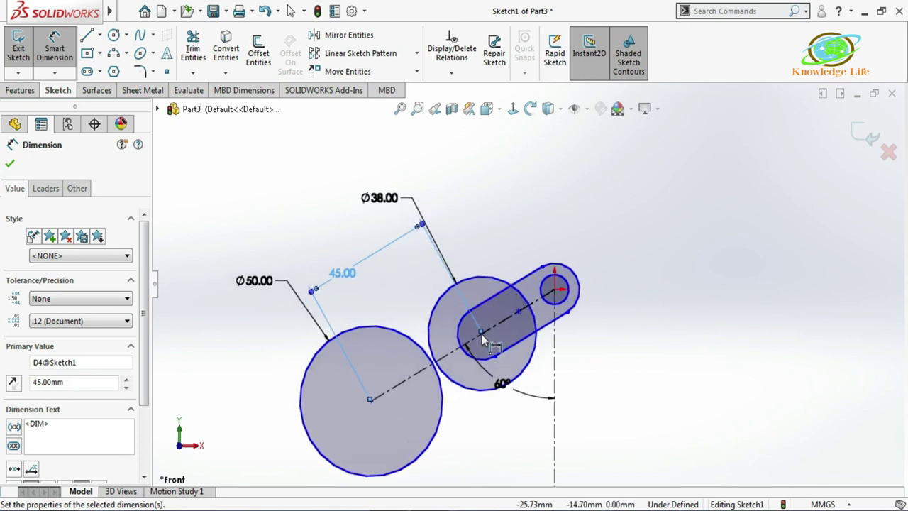
click(580, 288)
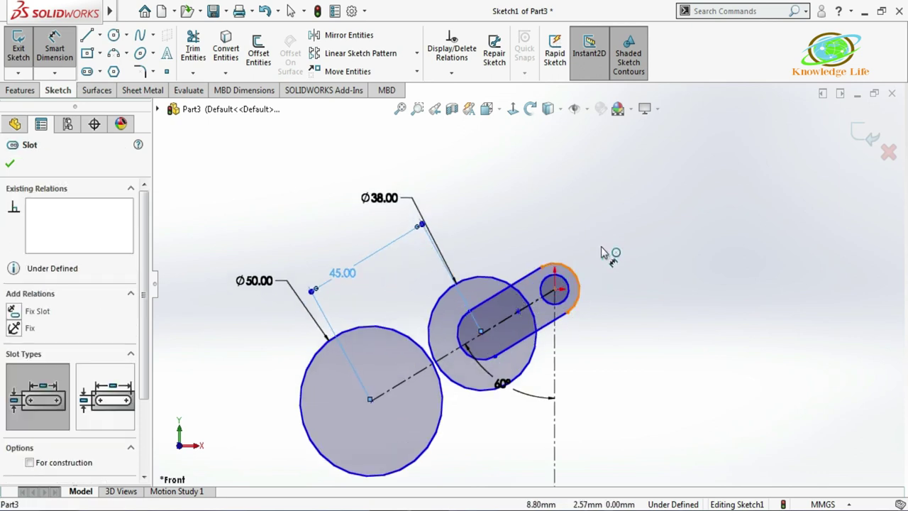
click(605, 226)
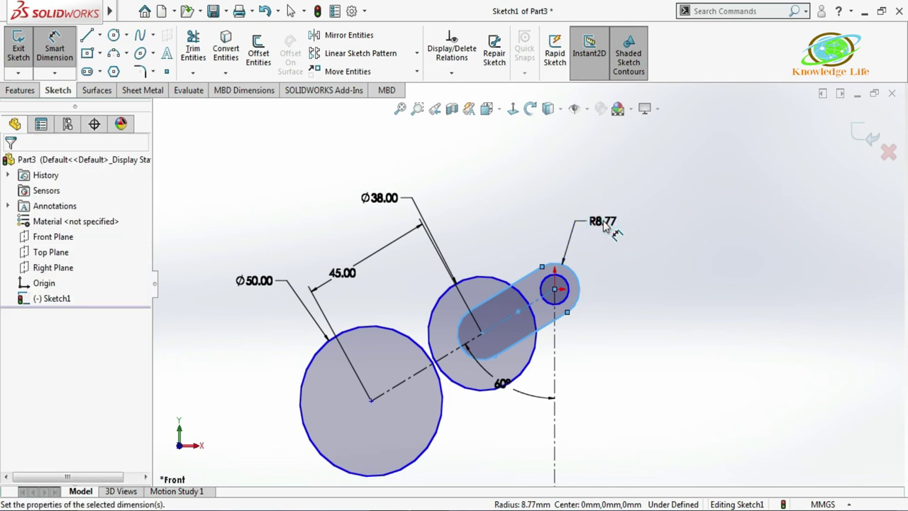
double_click(604, 222)
text(9)
key(Return)
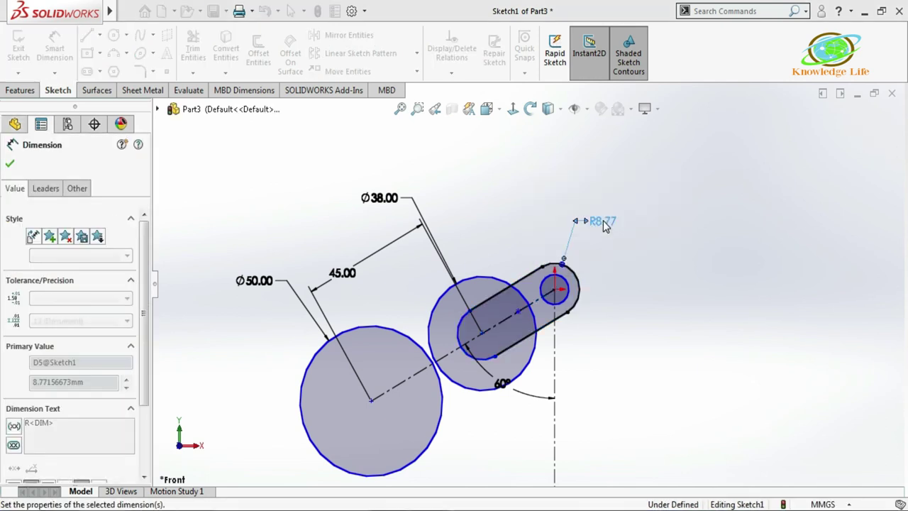
Dimension the vertical distance between the slot's two end centres and set it to 14 mm.
scroll(618, 312, down, 2)
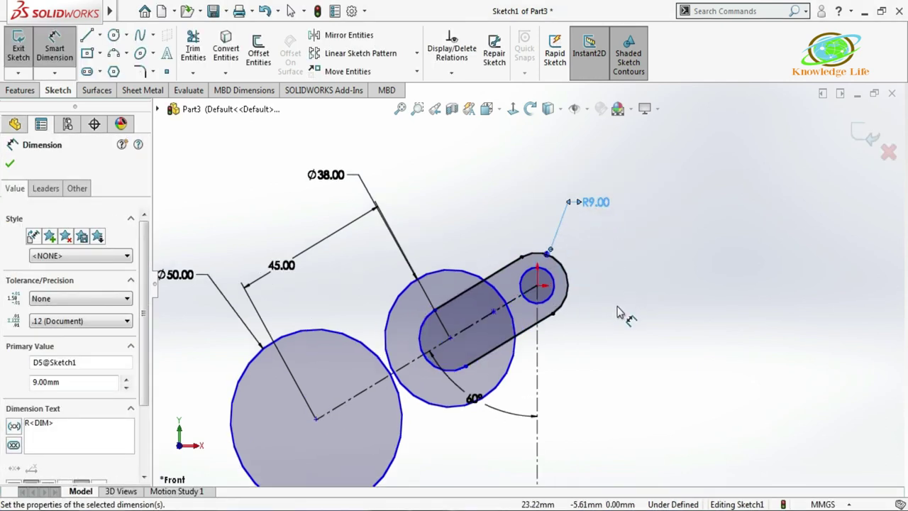
click(459, 339)
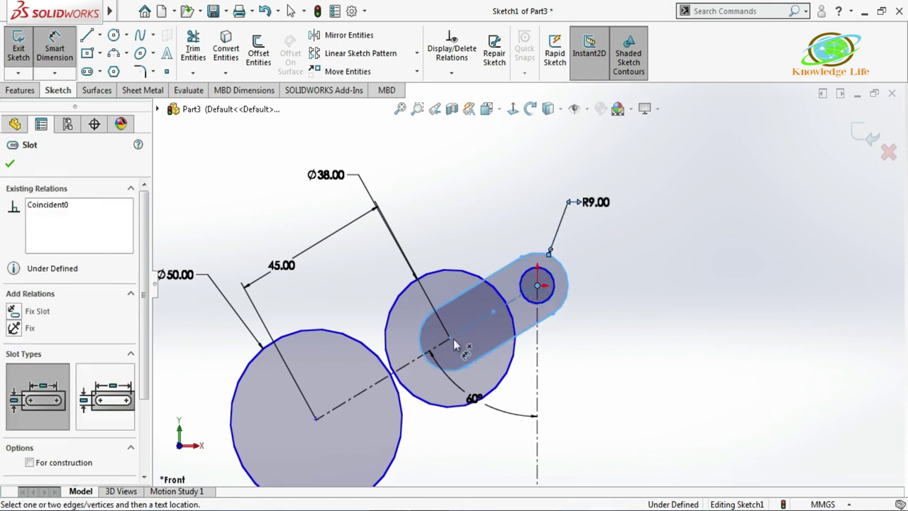
click(537, 286)
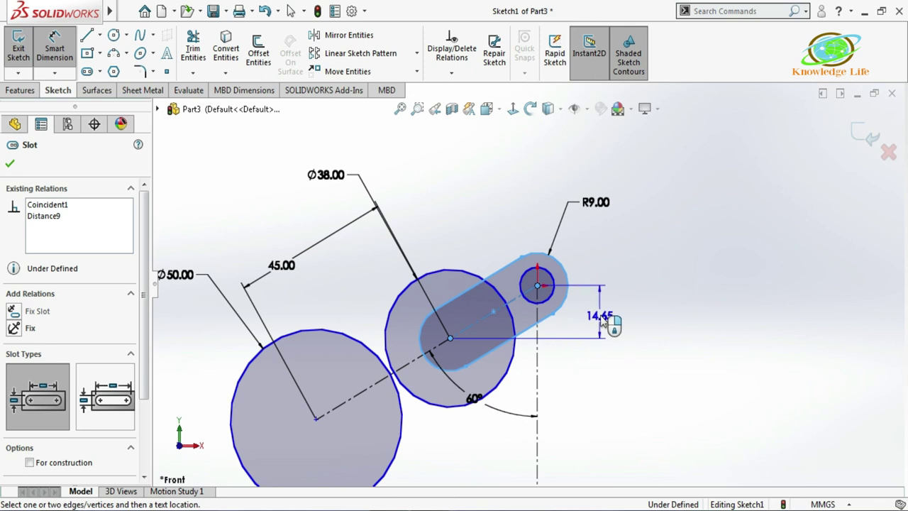
click(601, 319)
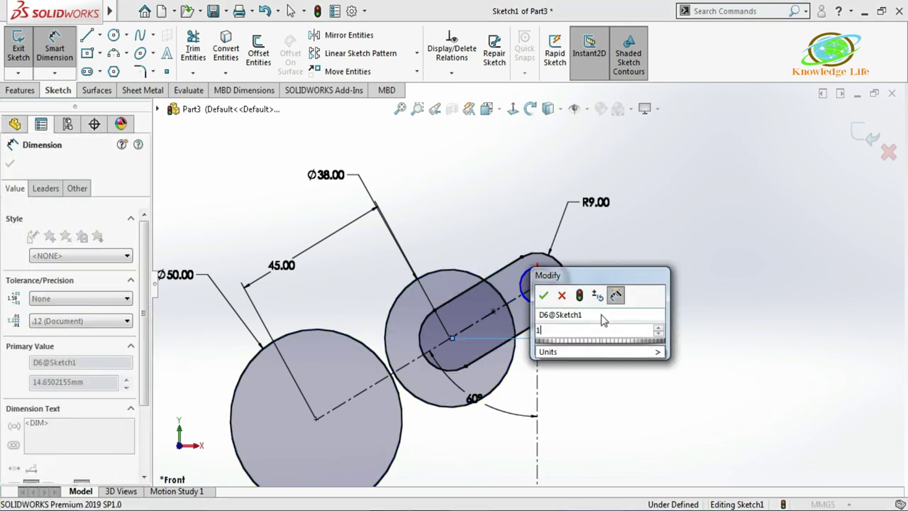
text(14)
key(Return)
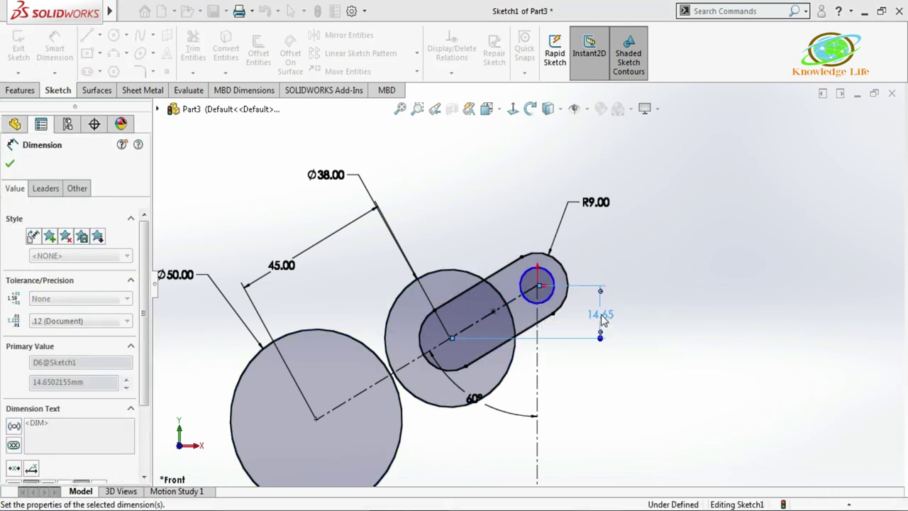
Dimension the diameter of the small circle at the origin.
click(552, 280)
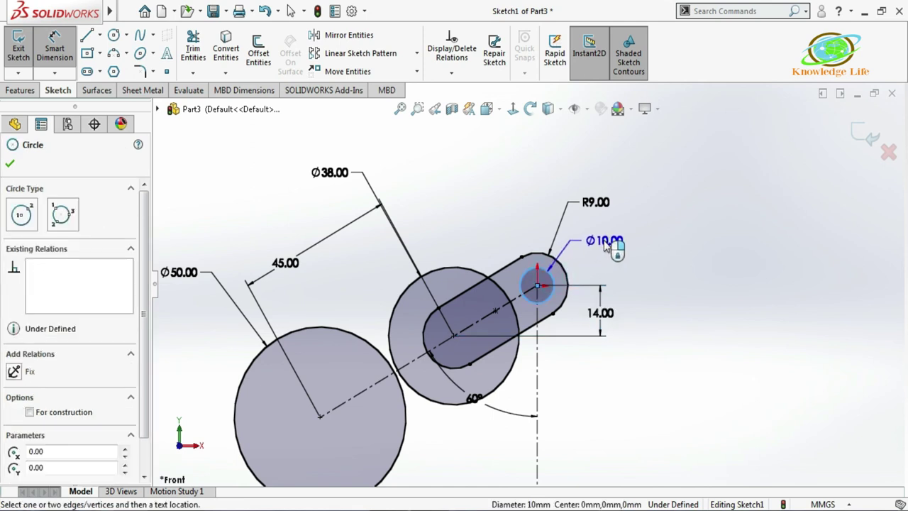
click(607, 245)
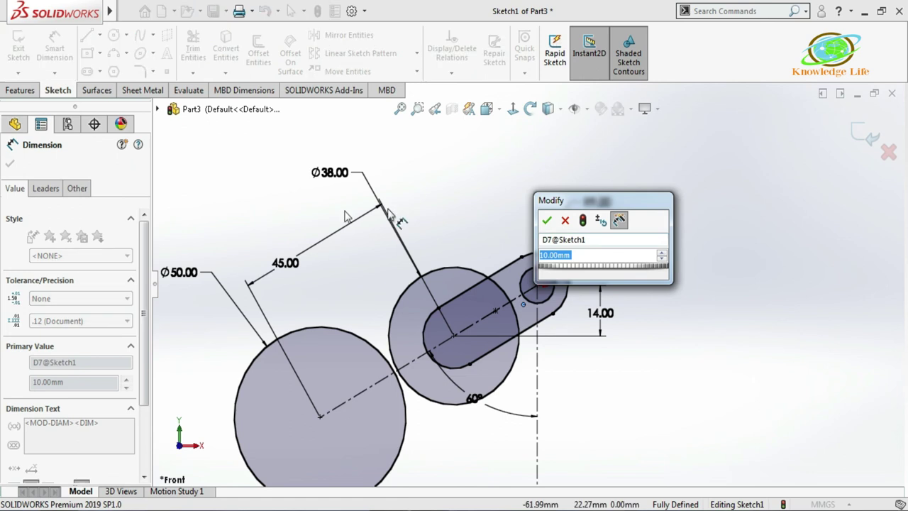
click(546, 220)
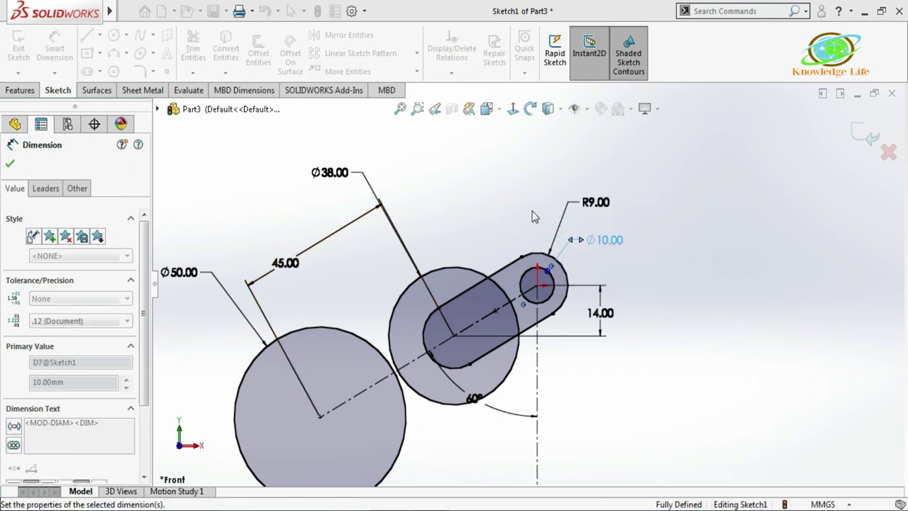
Sketch a three-point arc bulging upward from the large circle's upper-left edge to the top of the middle circle.
scroll(525, 282, up, 2)
scroll(454, 385, down, 2)
click(127, 53)
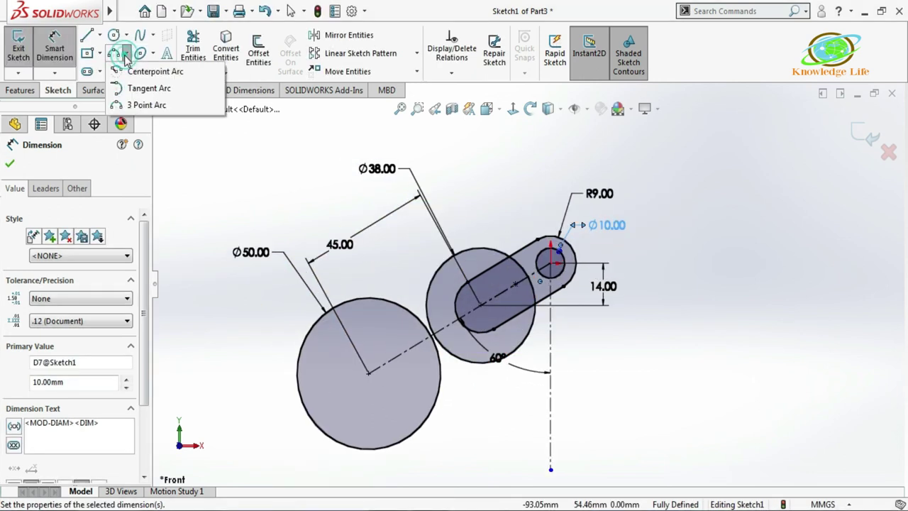
click(147, 105)
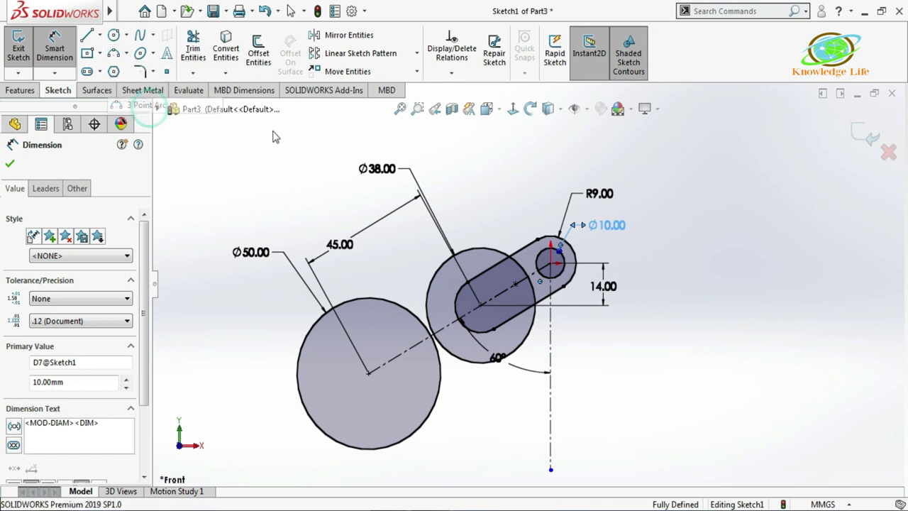
click(317, 320)
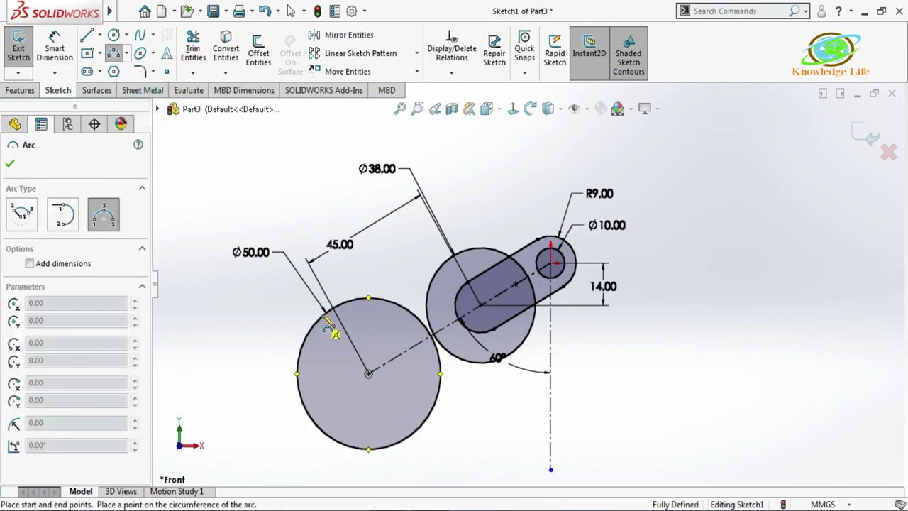
click(484, 250)
click(405, 254)
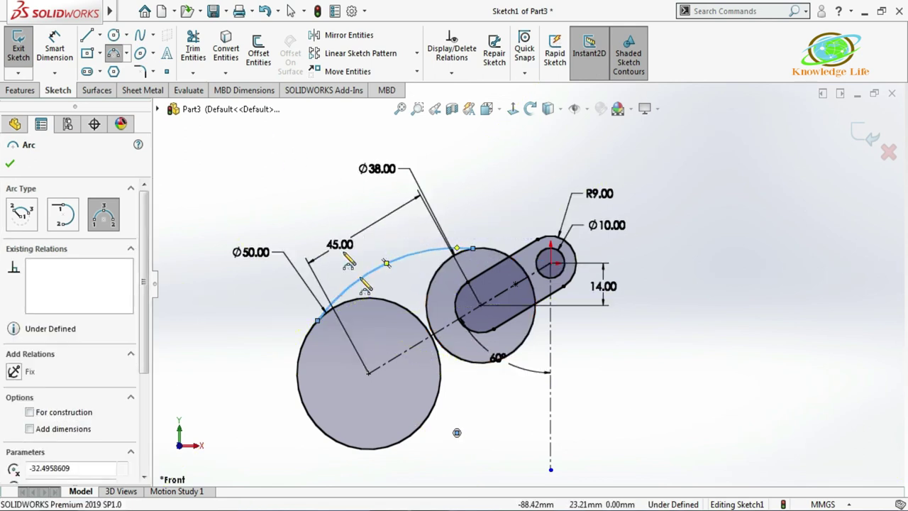
Sketch a second three-point arc from the large circle's lower-right edge to the underside of the middle circle, bulging toward the gap between them.
click(411, 436)
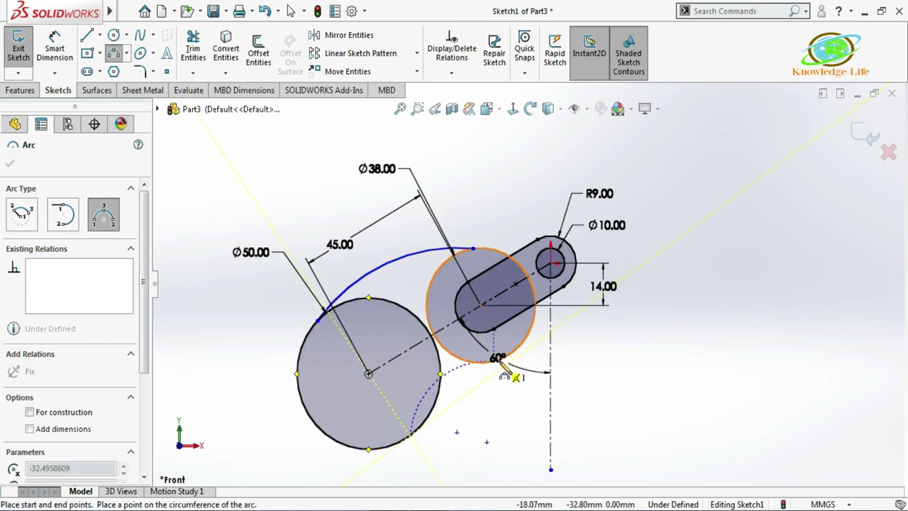
click(544, 350)
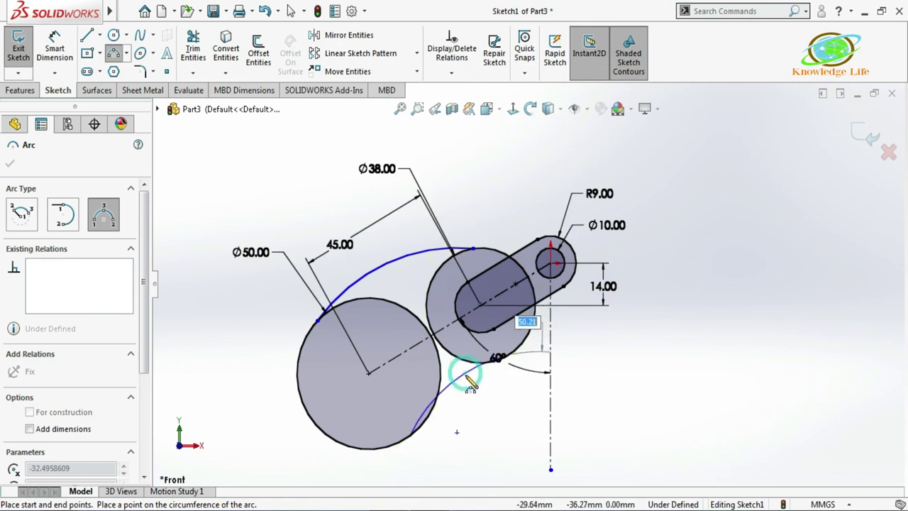
click(458, 379)
scroll(433, 358, down, 3)
scroll(443, 348, down, 1)
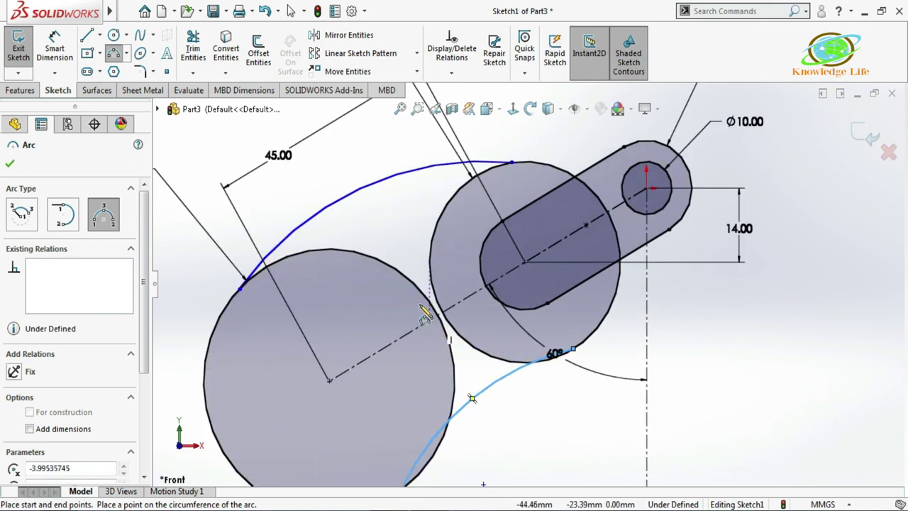
key(Escape)
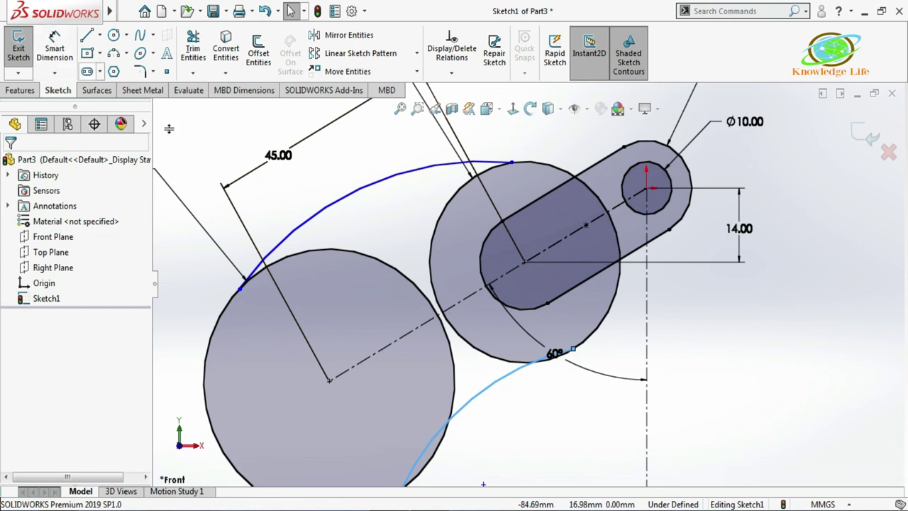
Make the upper arc tangent to the large circle and to the middle circle.
click(298, 227)
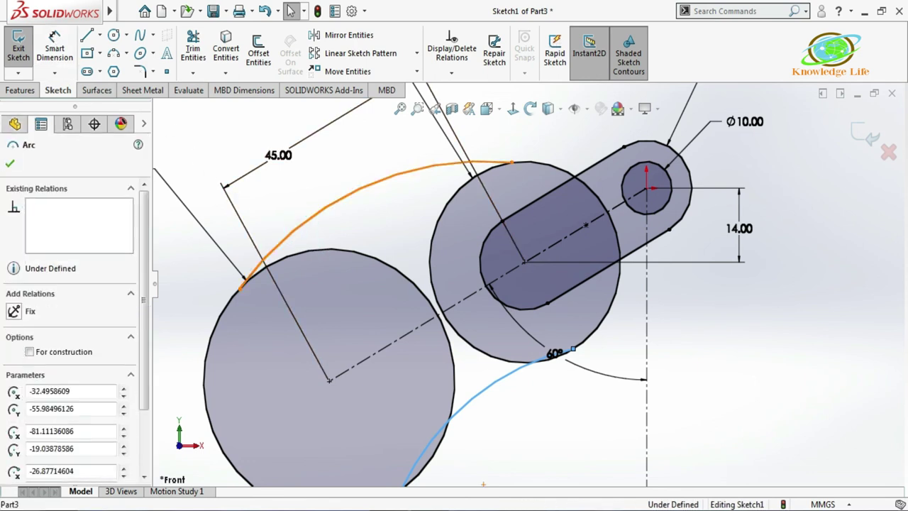
ctrl+click(302, 256)
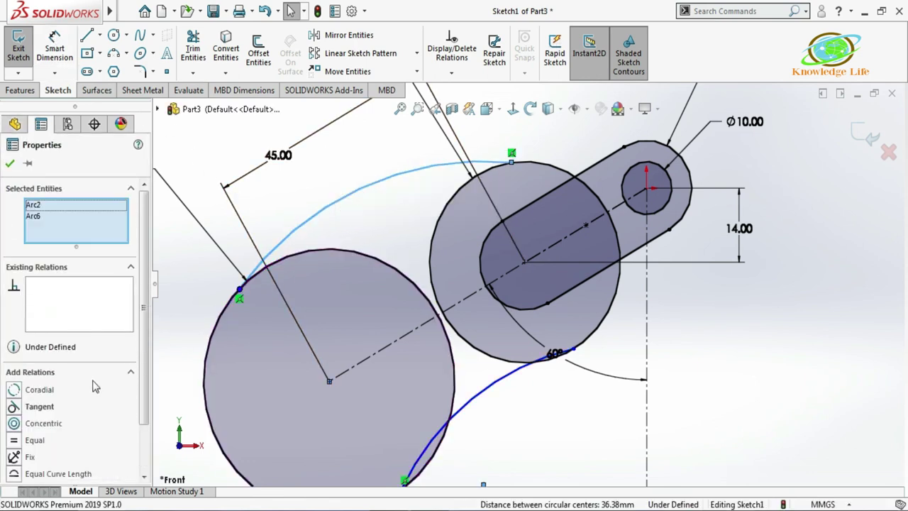
click(14, 407)
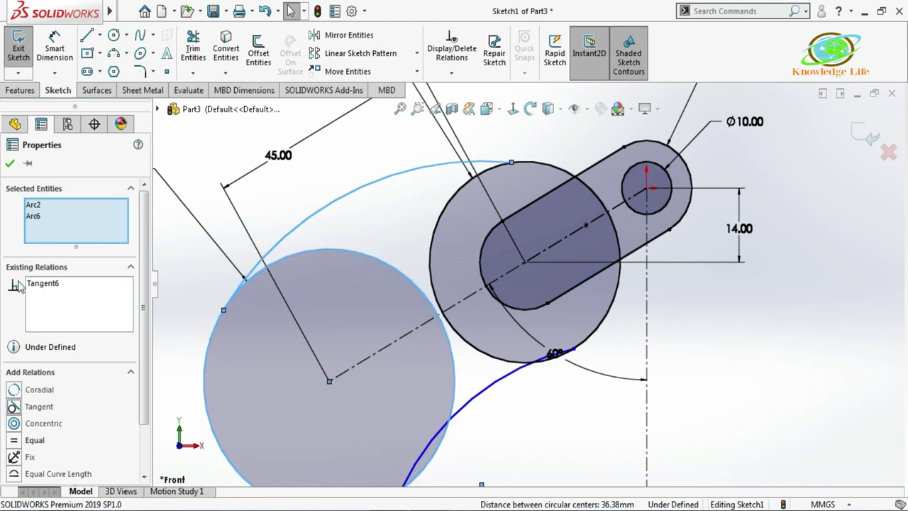
click(9, 164)
click(417, 173)
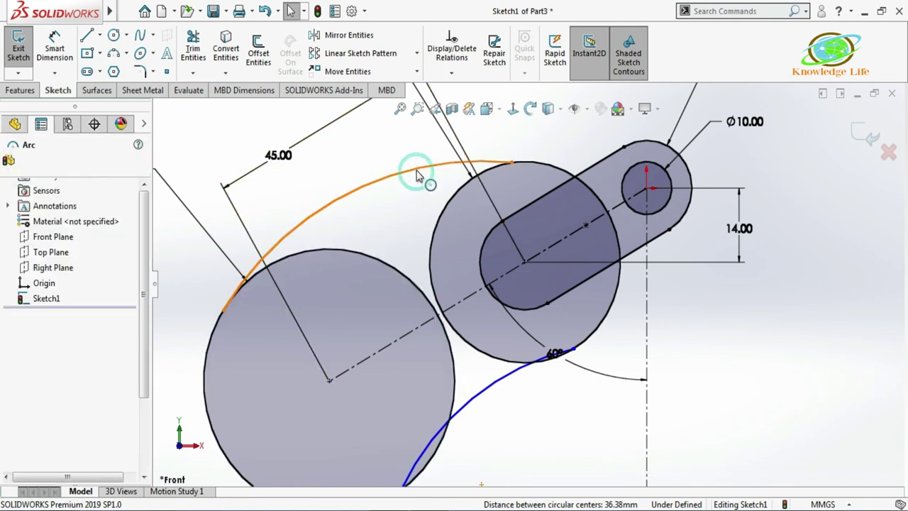
ctrl+click(487, 177)
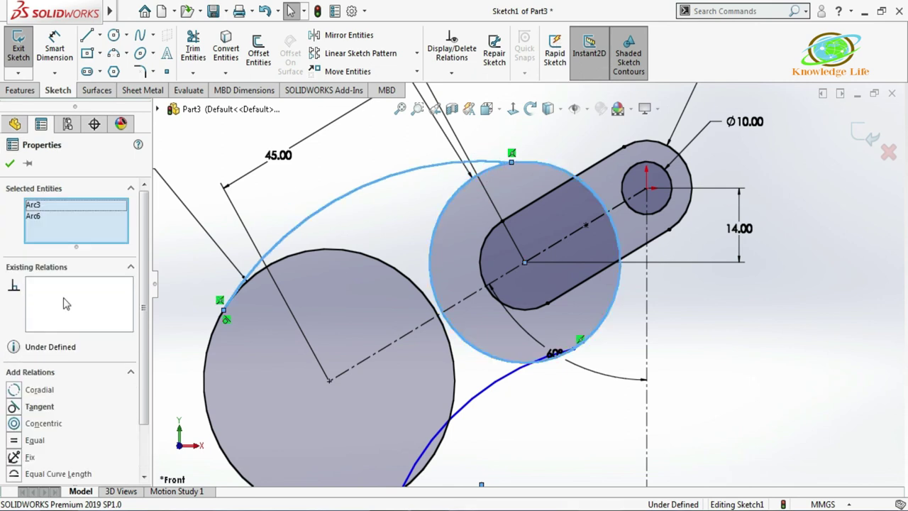
click(14, 407)
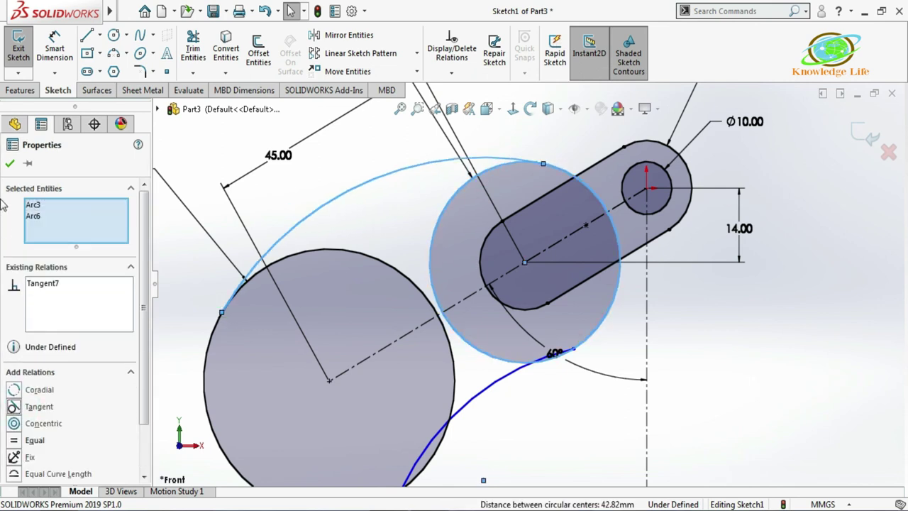
click(9, 165)
Dimension the upper arc's radius and set it to 76 mm.
click(55, 44)
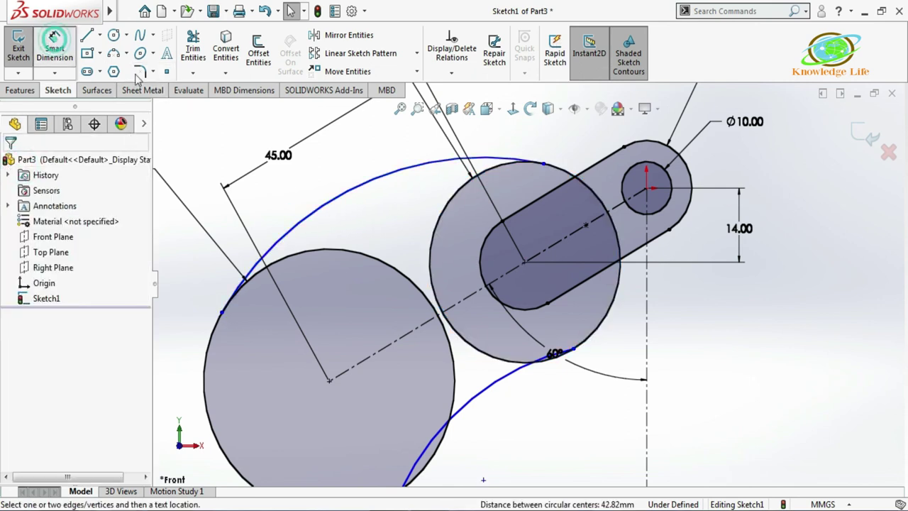
click(345, 190)
click(330, 152)
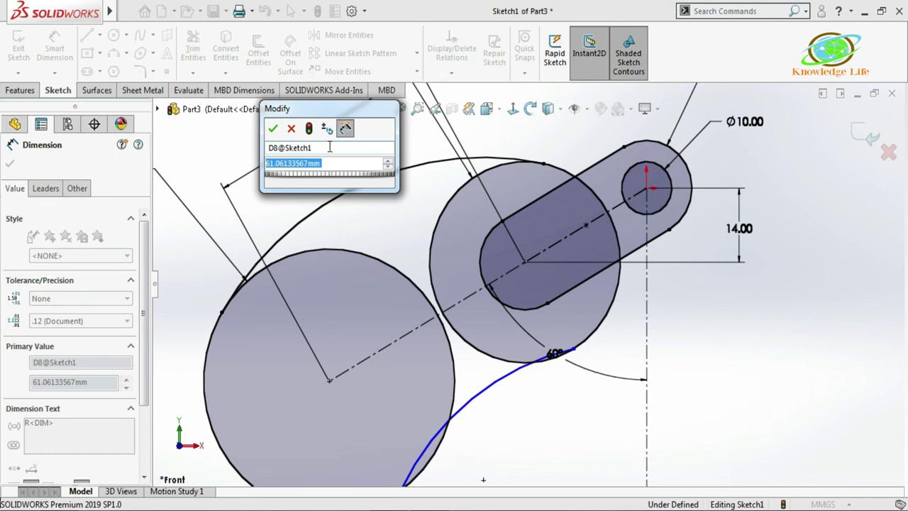
text(76)
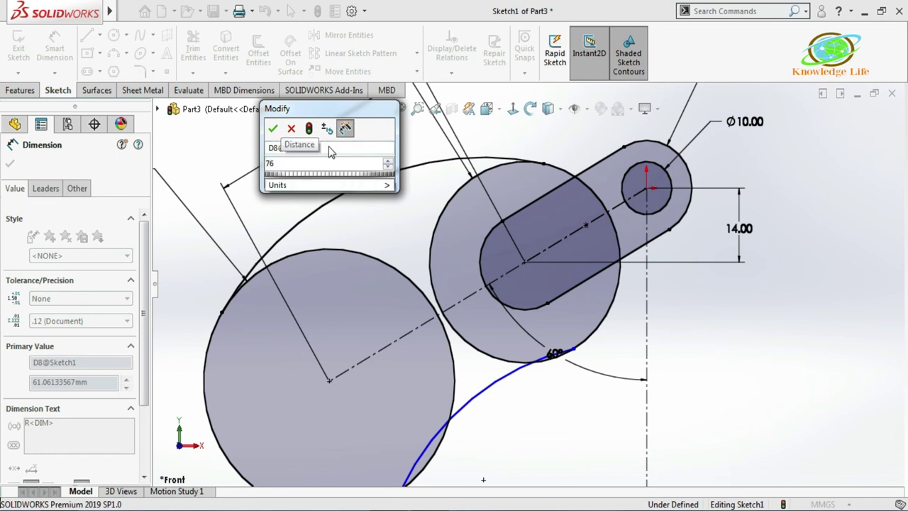
key(Return)
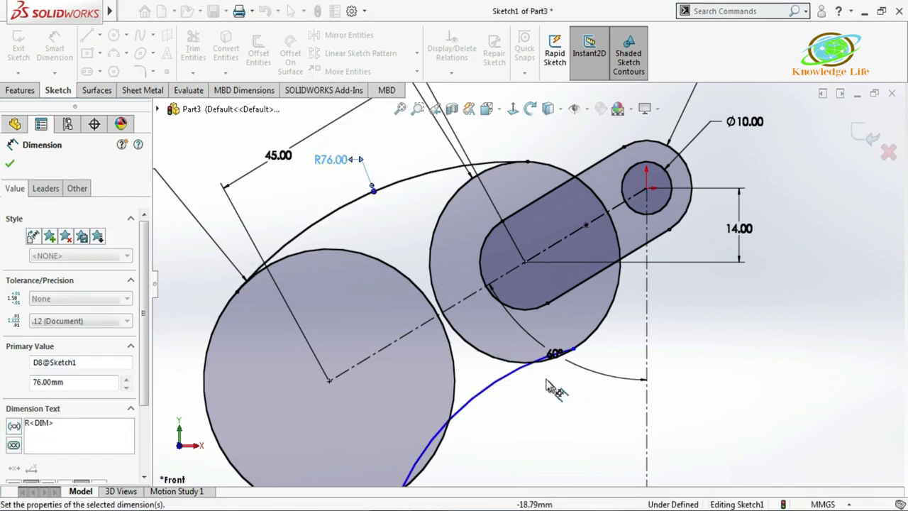
Dimension the lower arc's radius and set it to 38 mm.
scroll(546, 387, up, 2)
scroll(539, 387, down, 1)
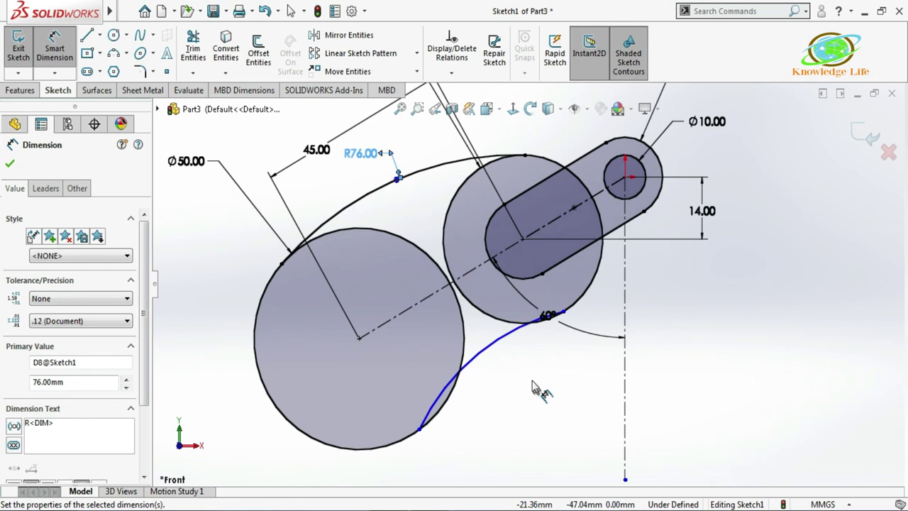
click(490, 347)
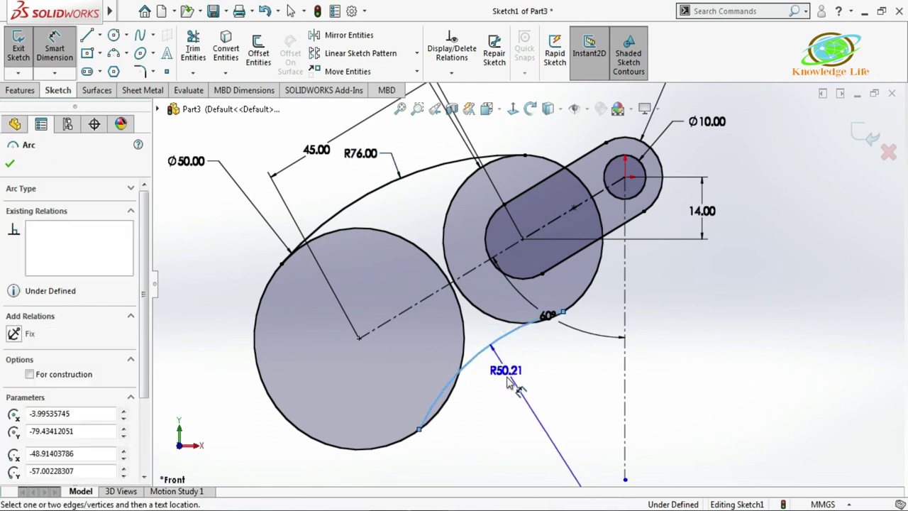
click(507, 383)
text(3)
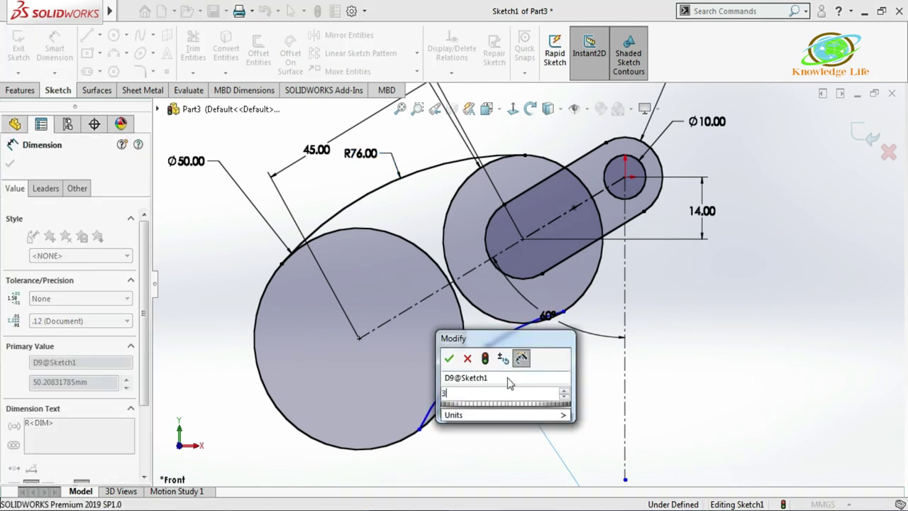
text(8)
key(Return)
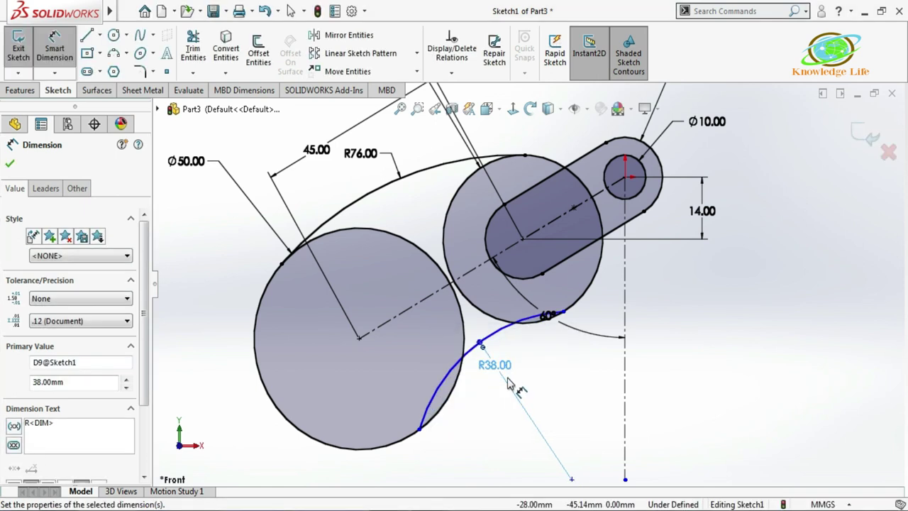
key(Escape)
key(Escape)
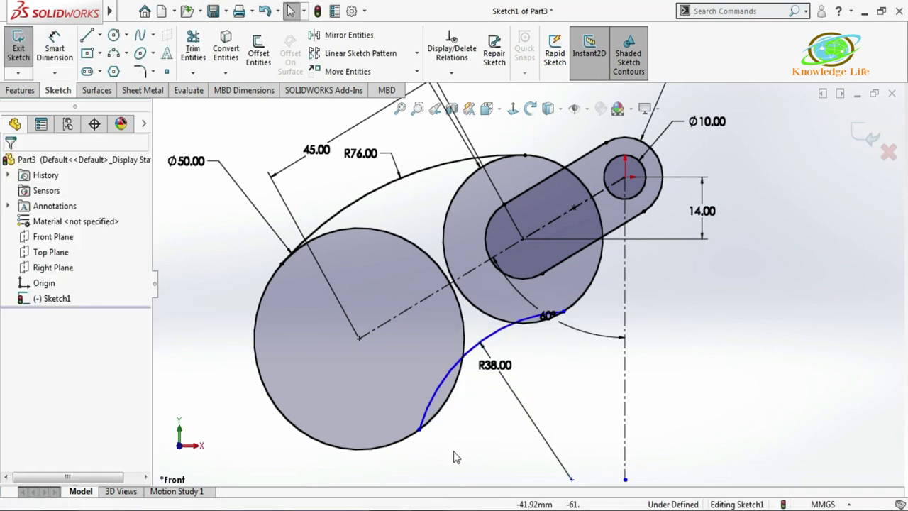
Make the lower arc tangent to the large circle.
click(433, 394)
click(447, 402)
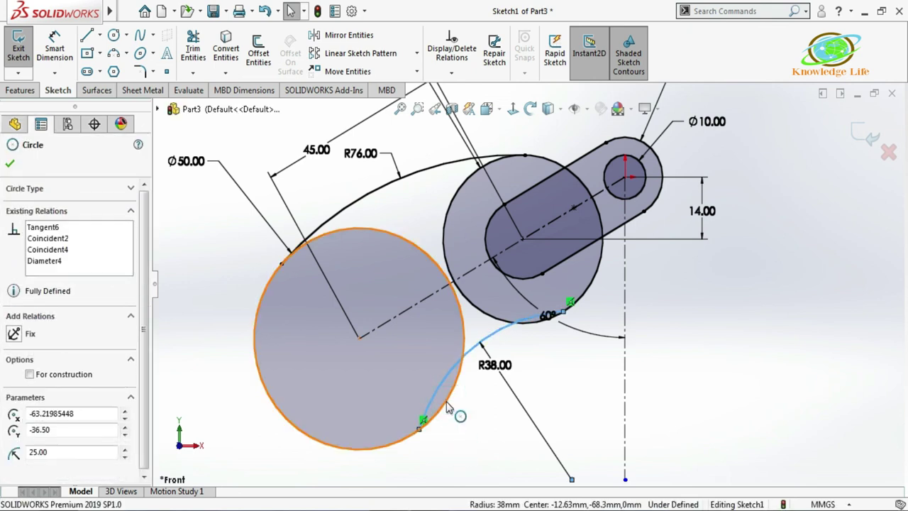
ctrl+click(447, 406)
click(14, 406)
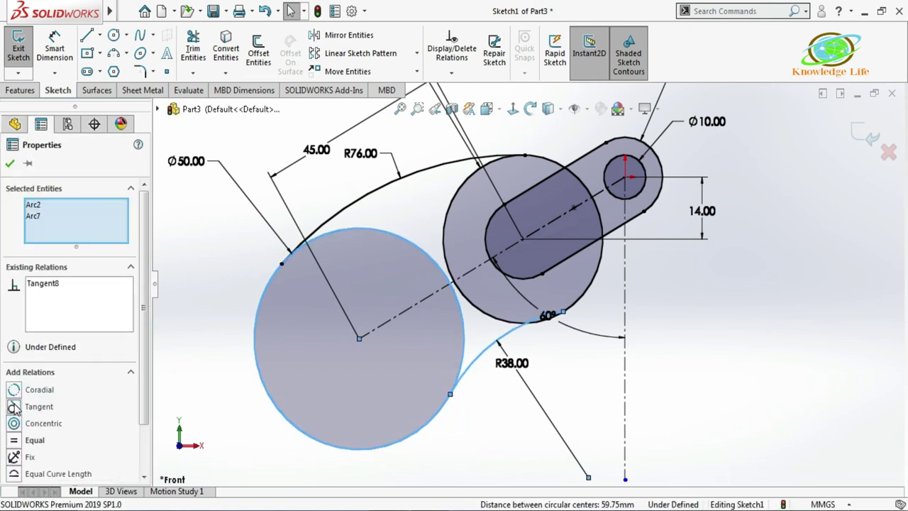
click(9, 165)
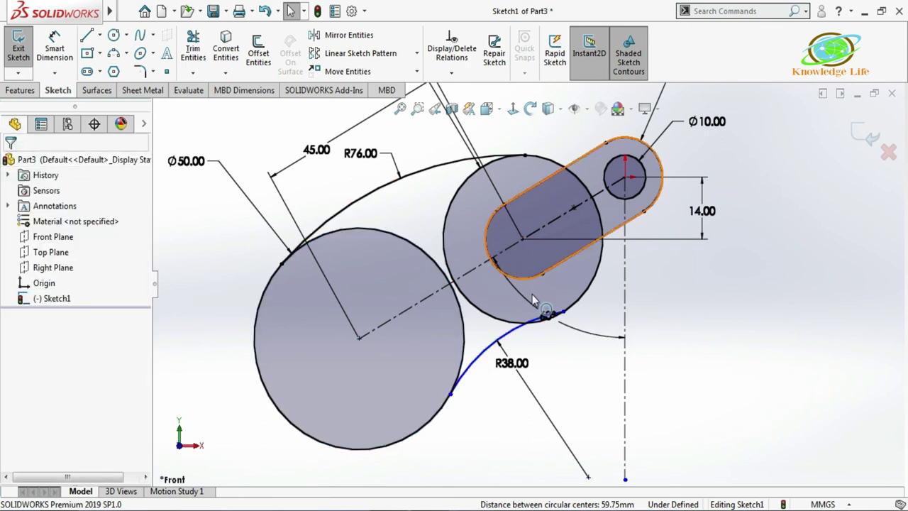
Make the lower arc tangent to the middle circle and exit the finished sketch.
scroll(587, 333, down, 2)
click(508, 351)
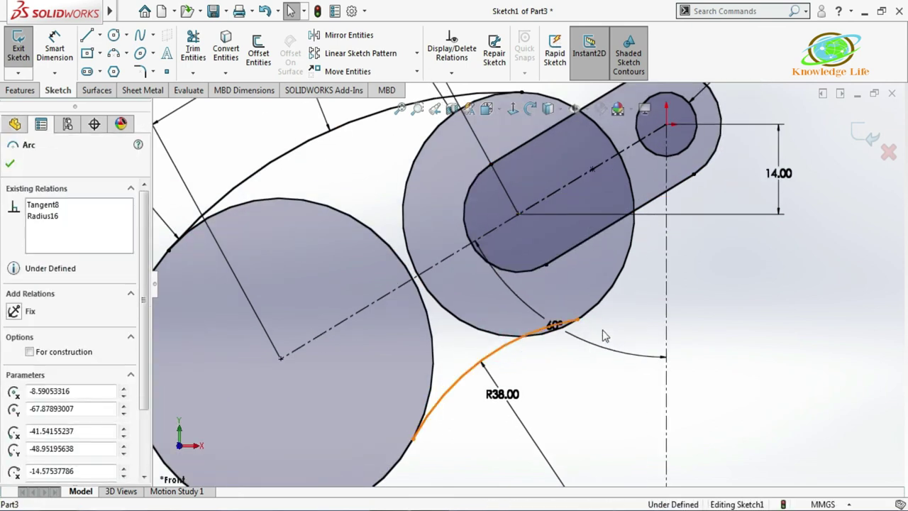
click(594, 311)
ctrl+click(525, 339)
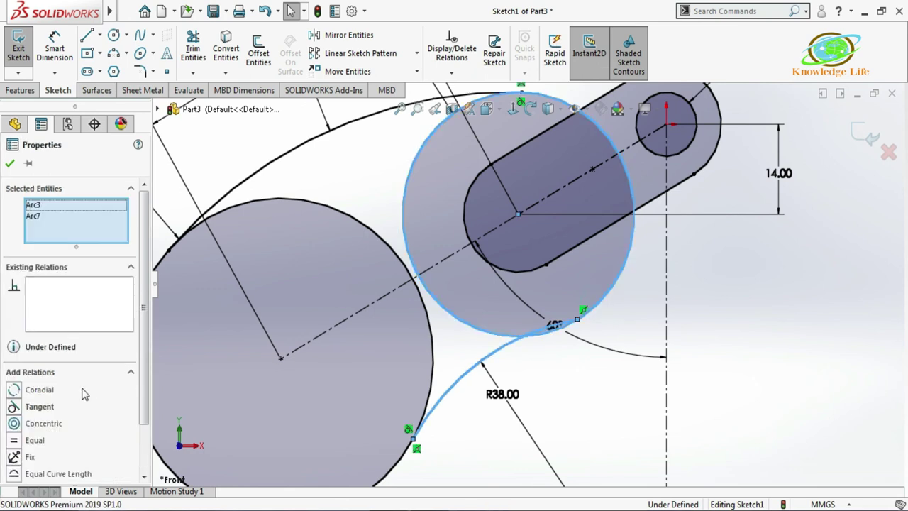
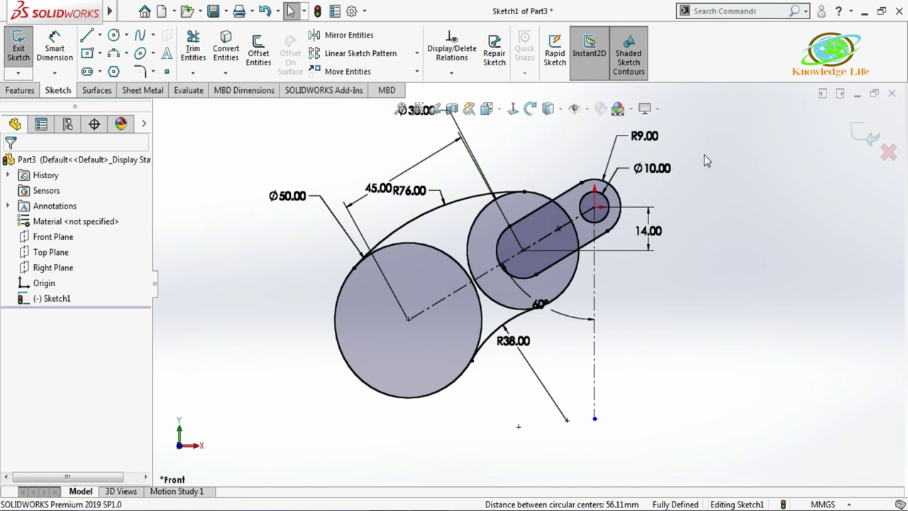
click(865, 142)
Start a boss extrusion based on Sketch1.
click(24, 49)
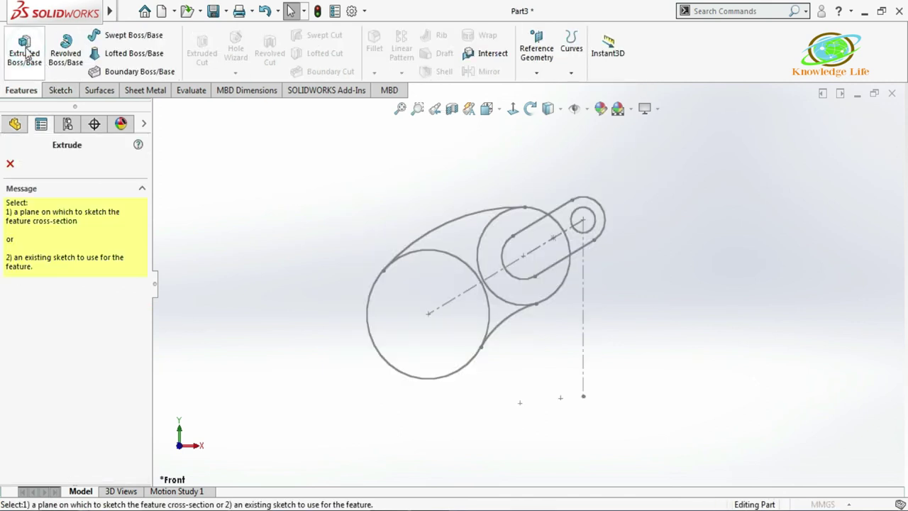
click(157, 109)
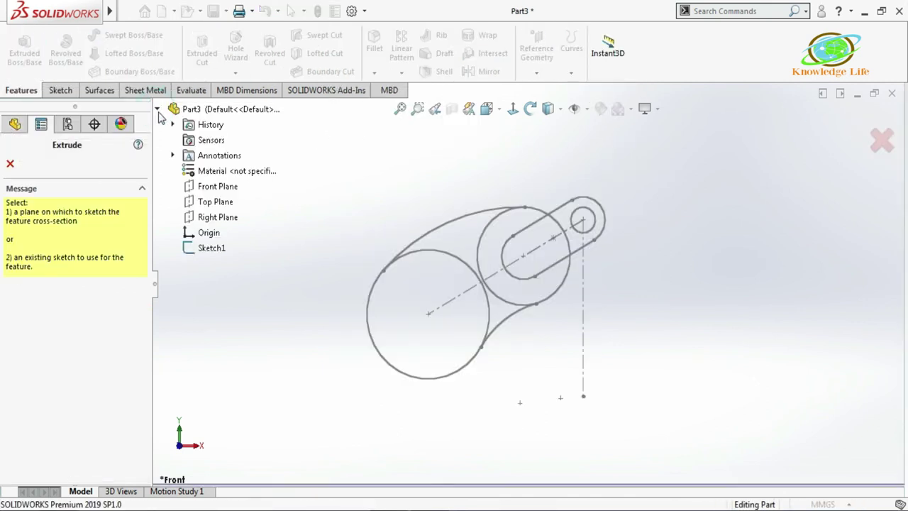
click(211, 247)
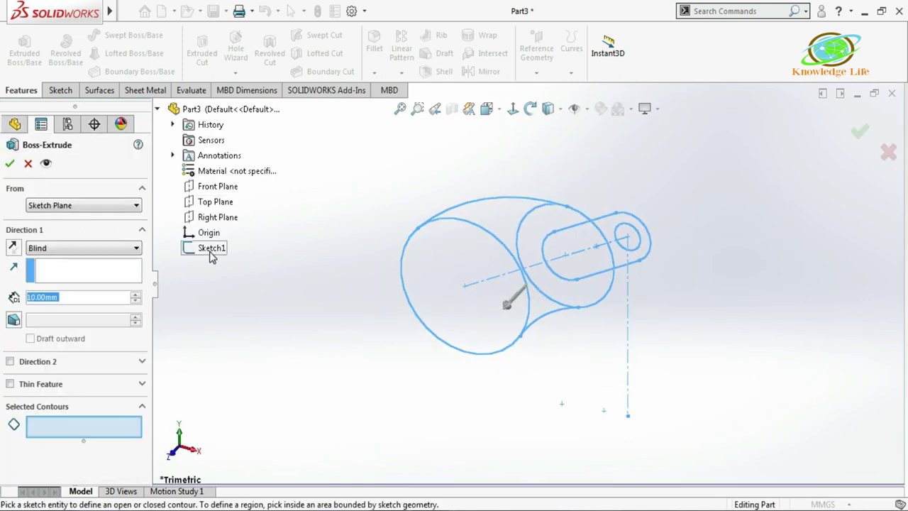
click(504, 196)
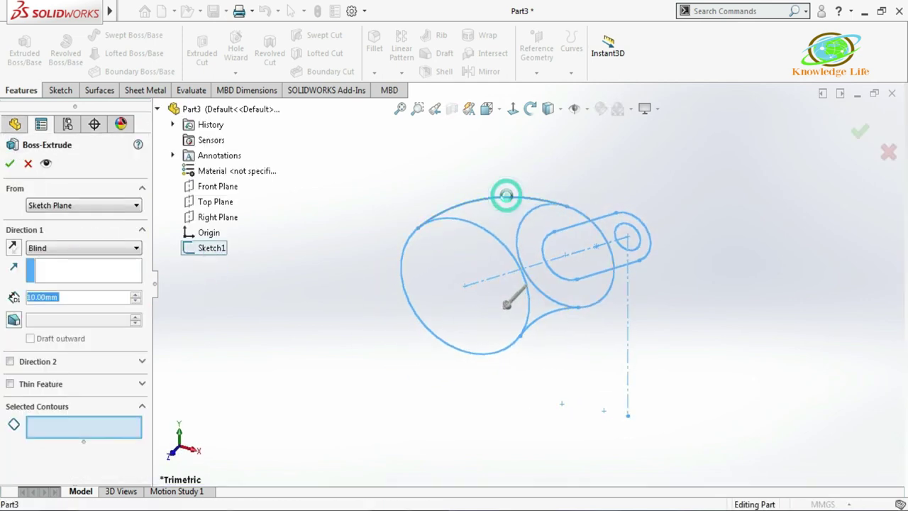
right_click(58, 424)
click(95, 432)
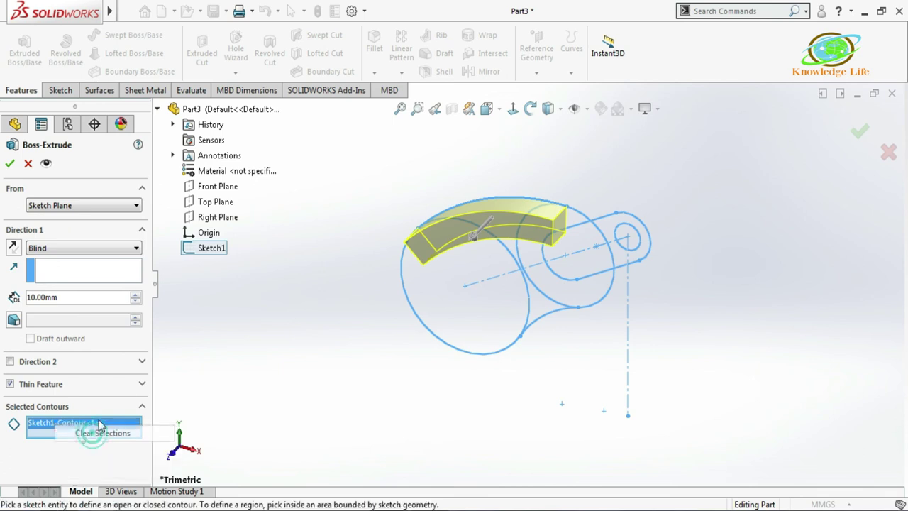
Choose the large circle, the web between the arcs and the whole middle circle including its slot overlap as extrude regions, with Thin Feature off.
click(457, 282)
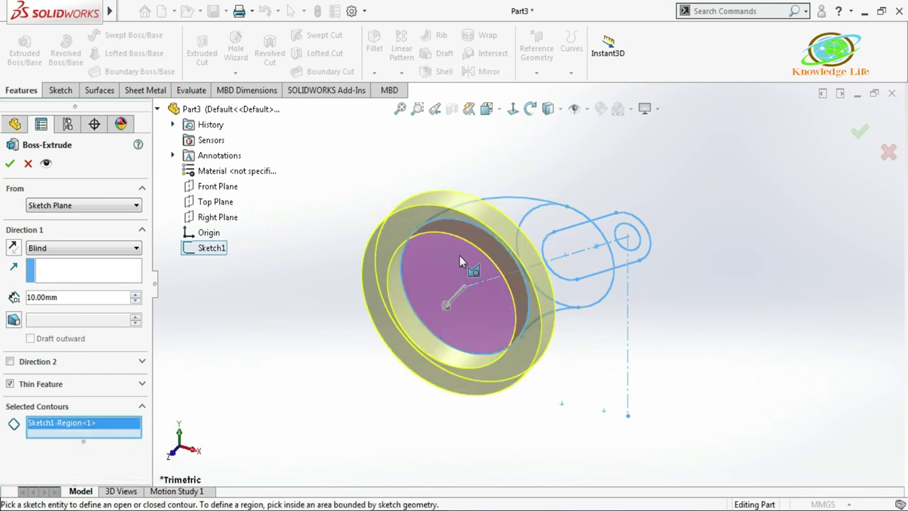
scroll(489, 206, down, 2)
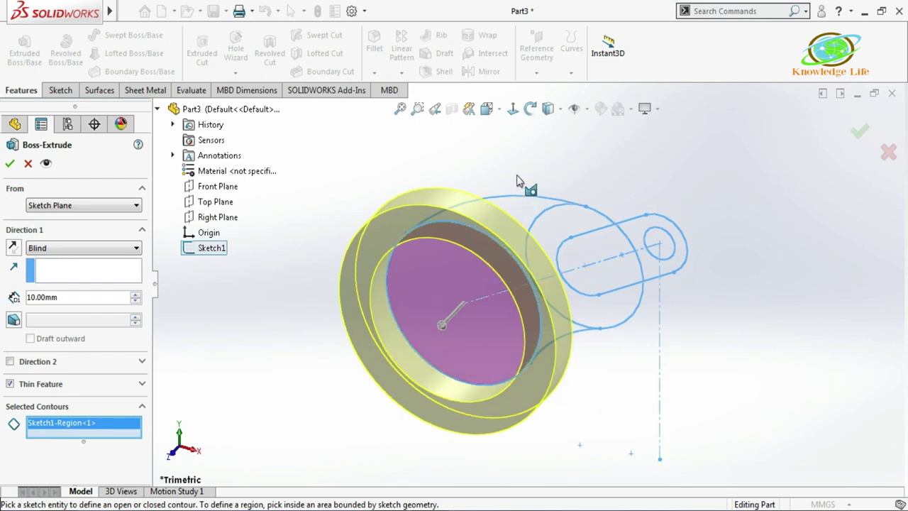
click(11, 383)
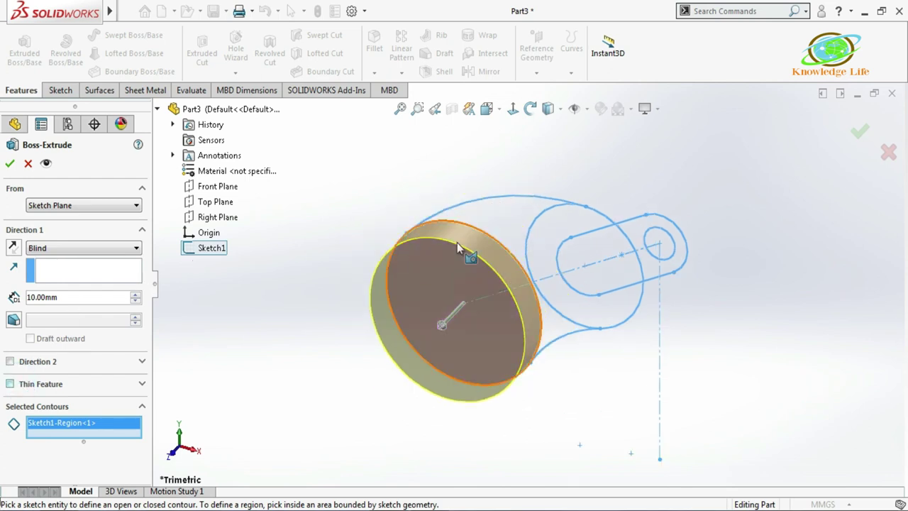
click(502, 215)
click(539, 238)
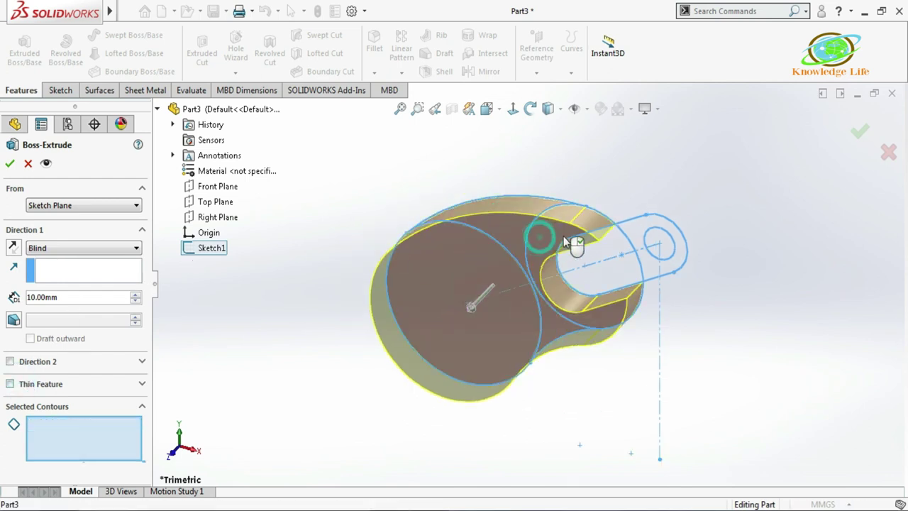
click(604, 251)
click(605, 251)
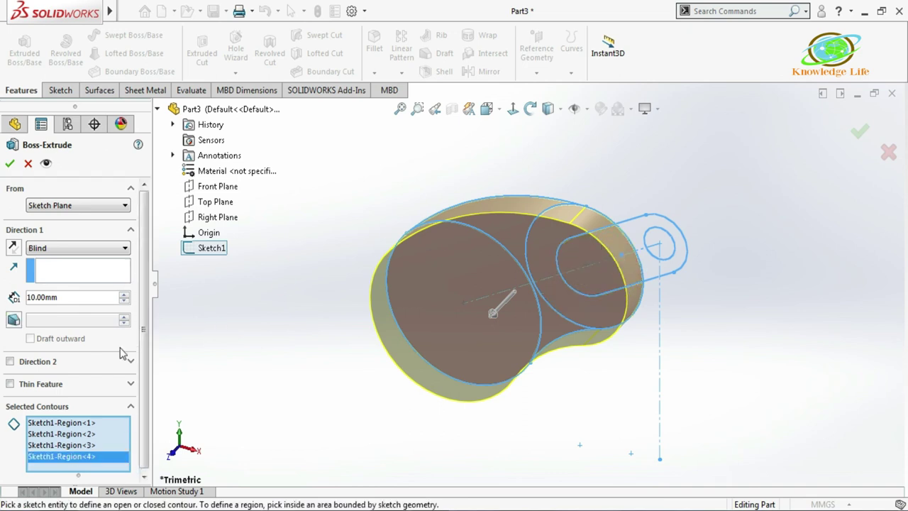
Extrude the selected regions 20 mm with the Mid Plane end condition.
double_click(66, 298)
text(20)
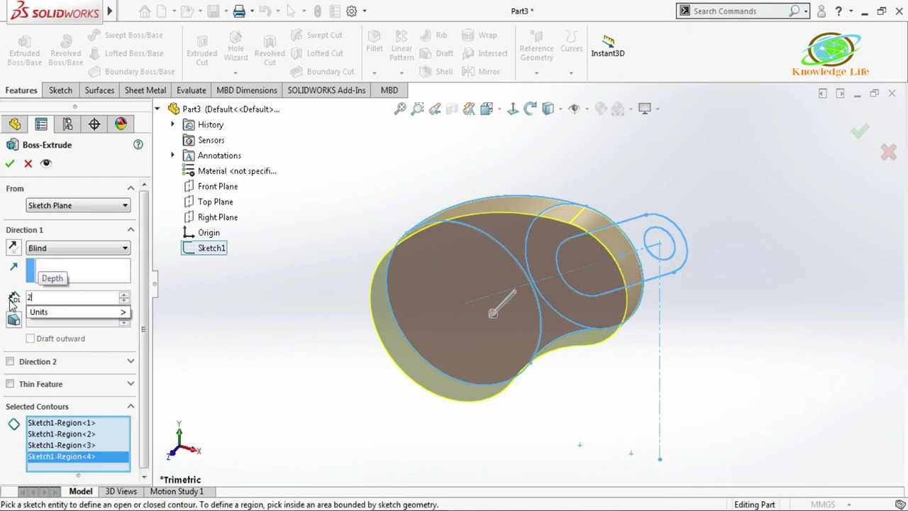
key(Return)
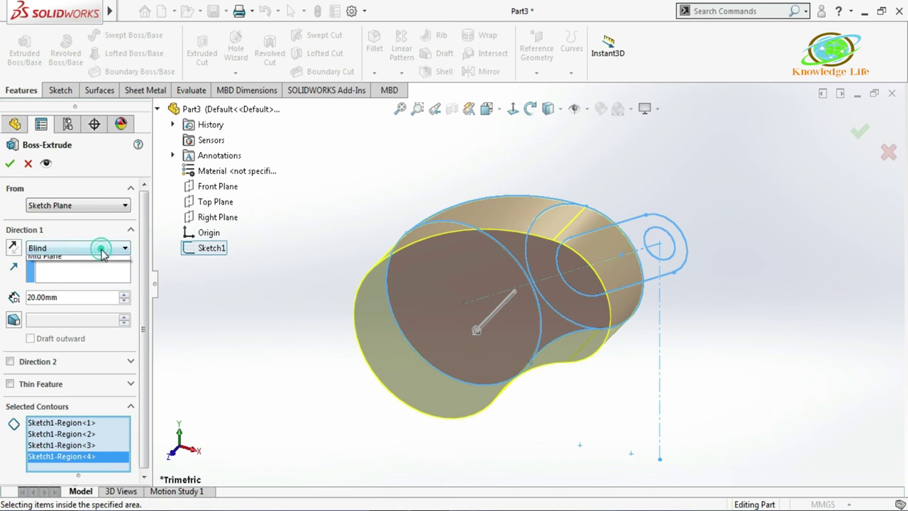
click(106, 248)
click(76, 307)
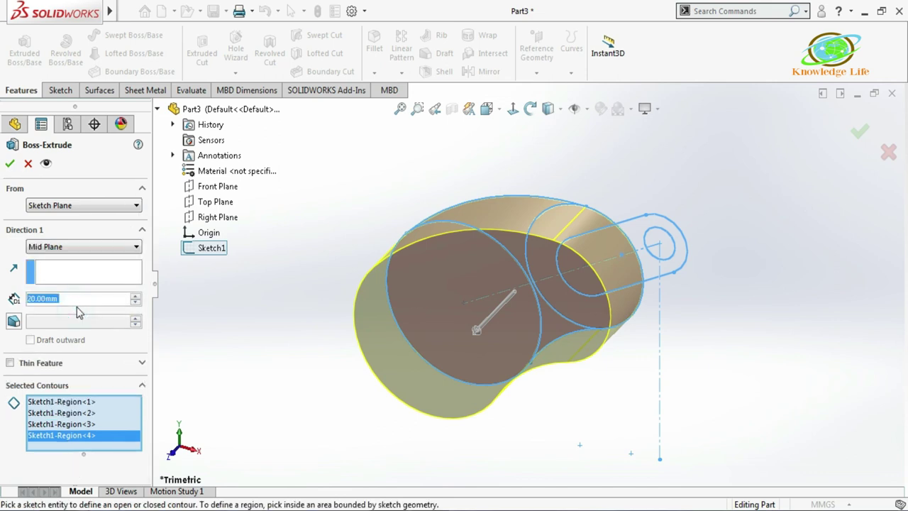
click(10, 164)
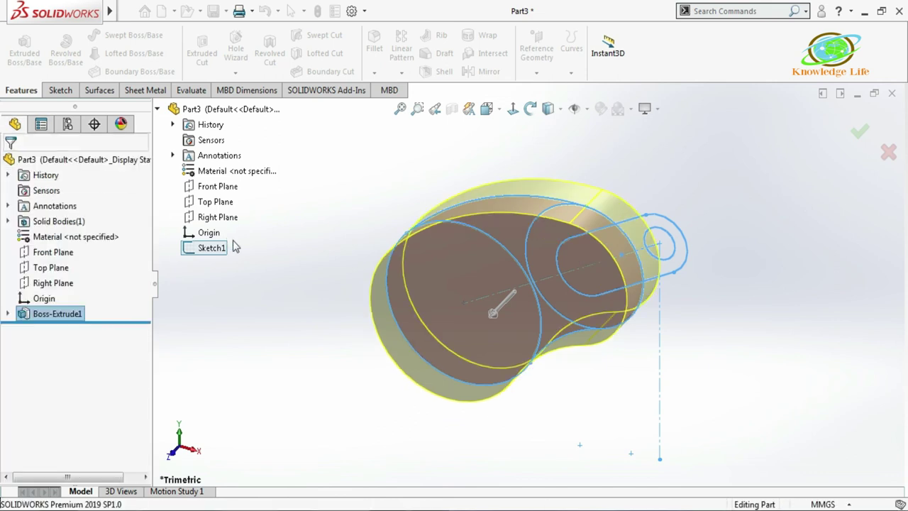
click(248, 272)
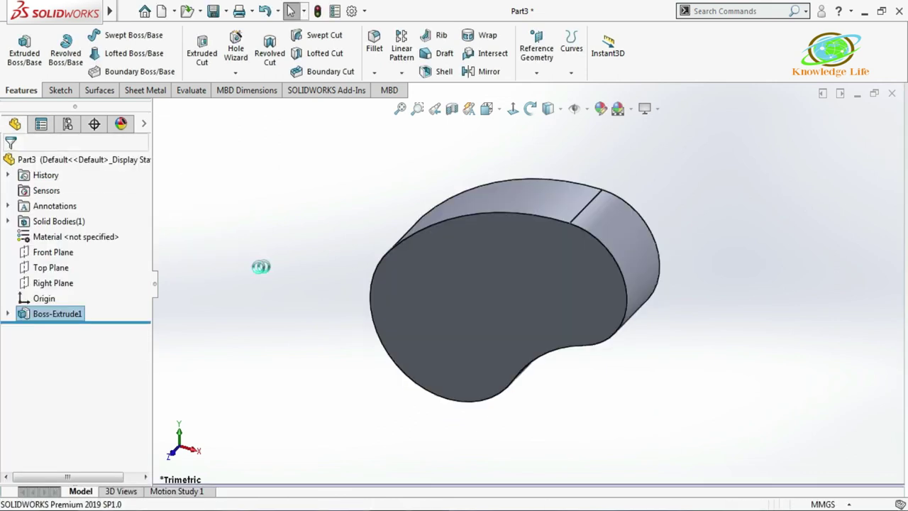
Show Sketch1 under the finished extrusion so its contours can be reused.
click(7, 314)
click(43, 333)
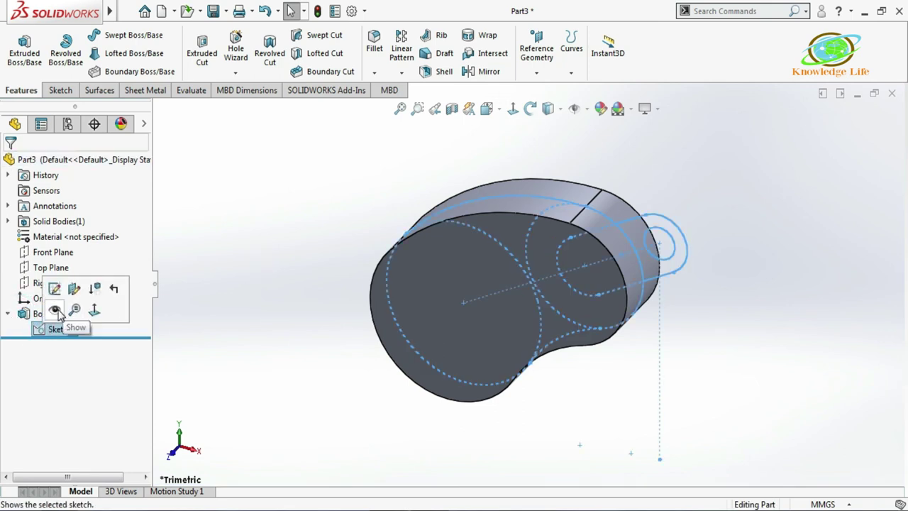
click(55, 310)
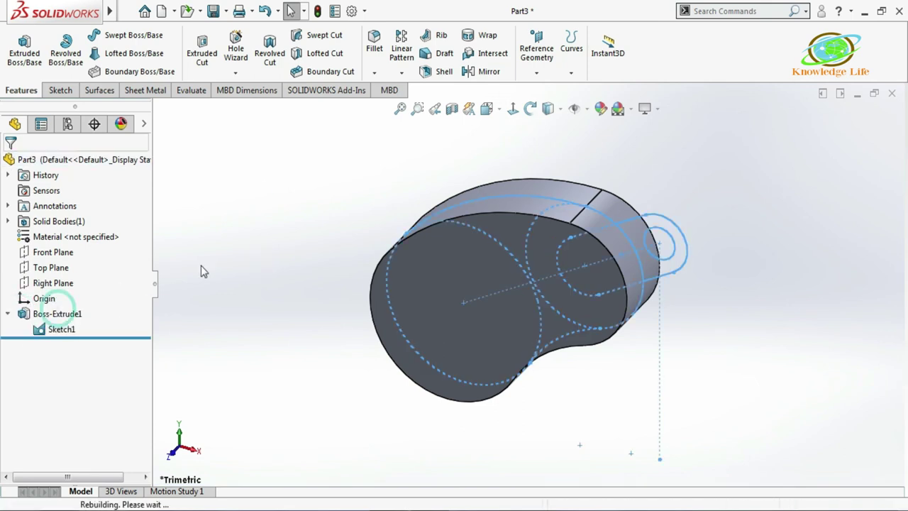
Set up a blind boss extrusion of the large circle with a depth of 76 mm.
click(24, 50)
click(467, 228)
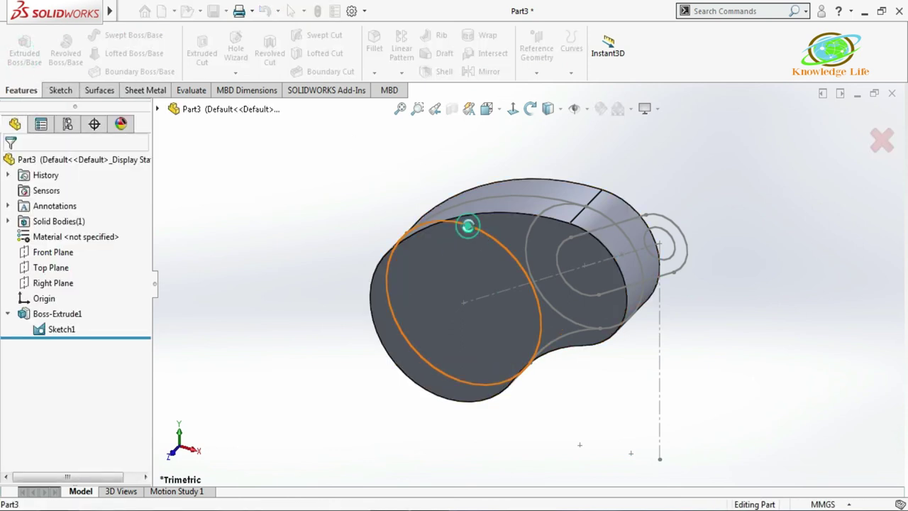
scroll(466, 234, up, 3)
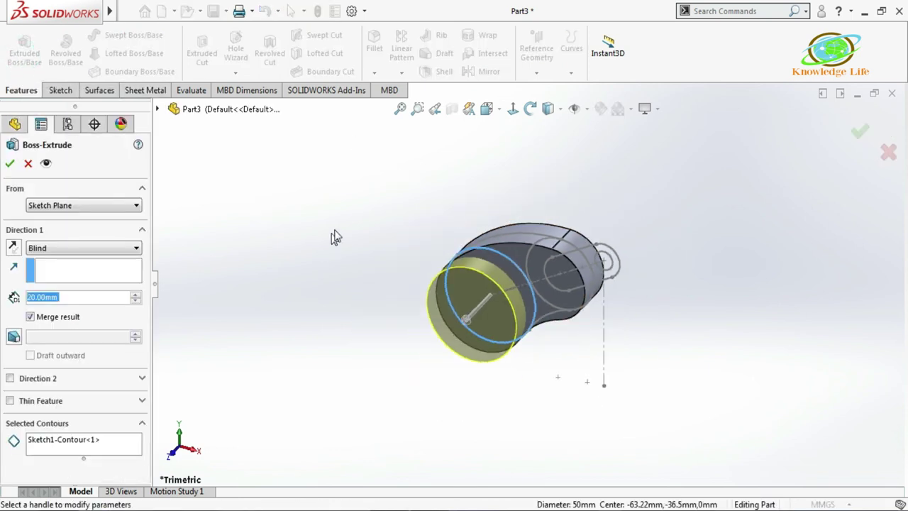
click(90, 301)
text(76)
click(264, 260)
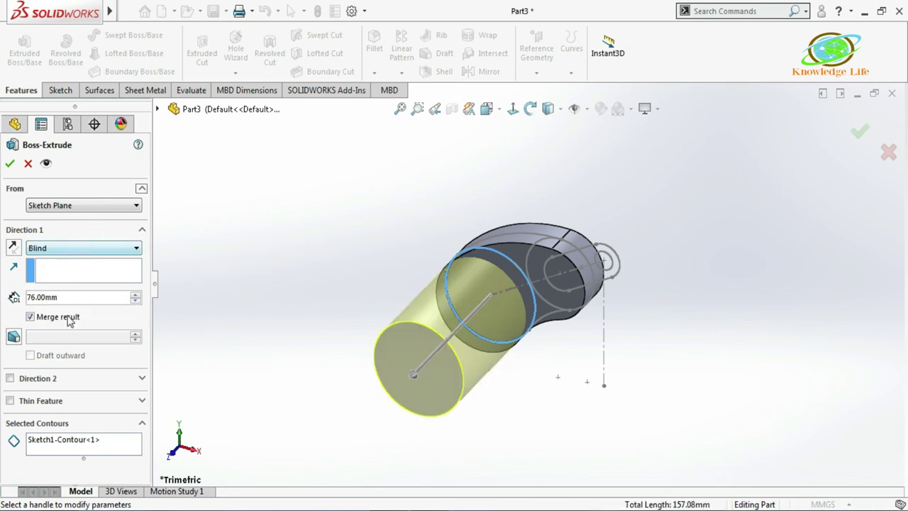
Add a 6° outward draft to the large circle's extrusion and create the boss.
click(14, 338)
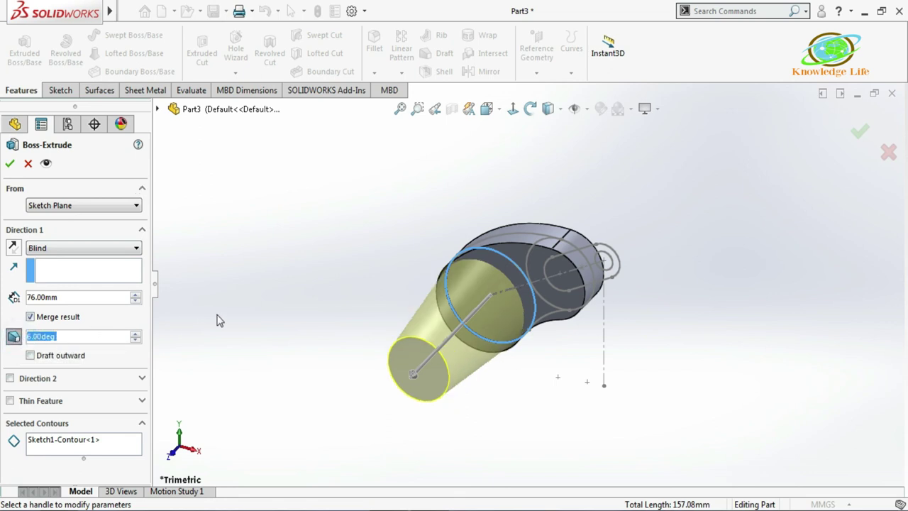
scroll(65, 339, up, 1)
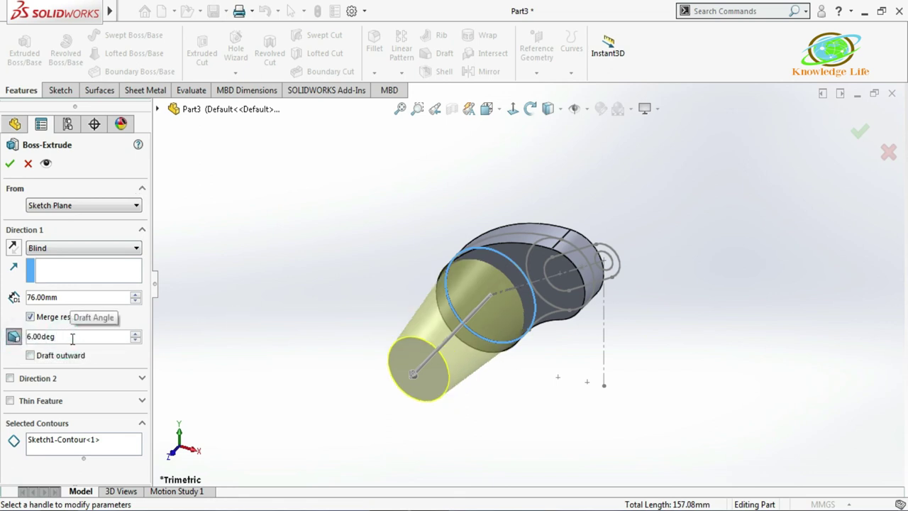
click(29, 356)
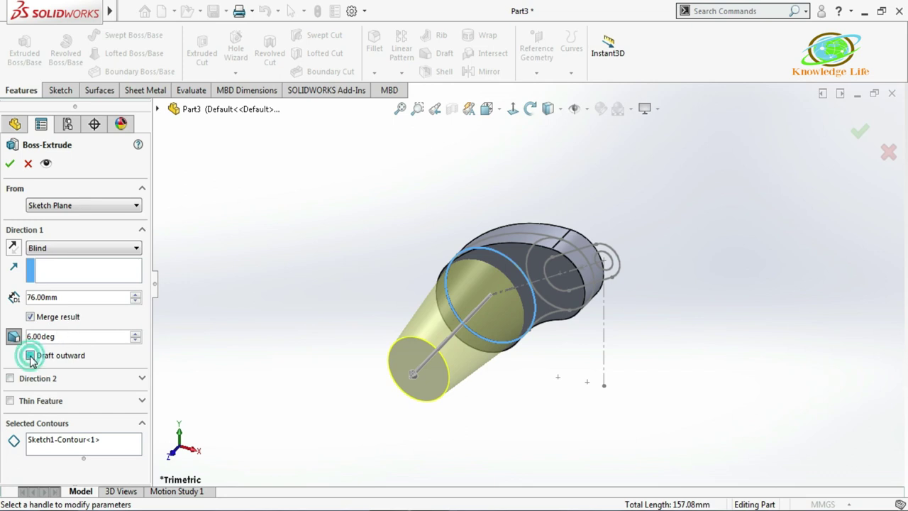
click(10, 165)
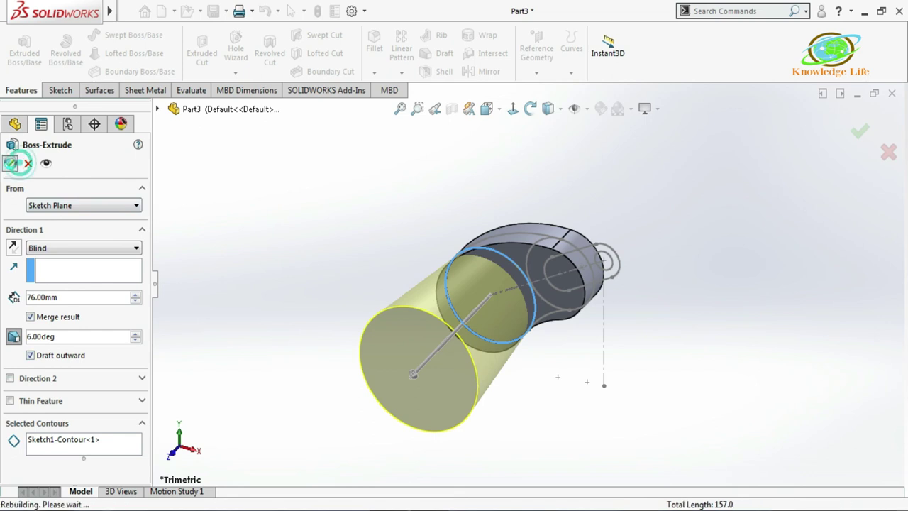
scroll(367, 198, up, 2)
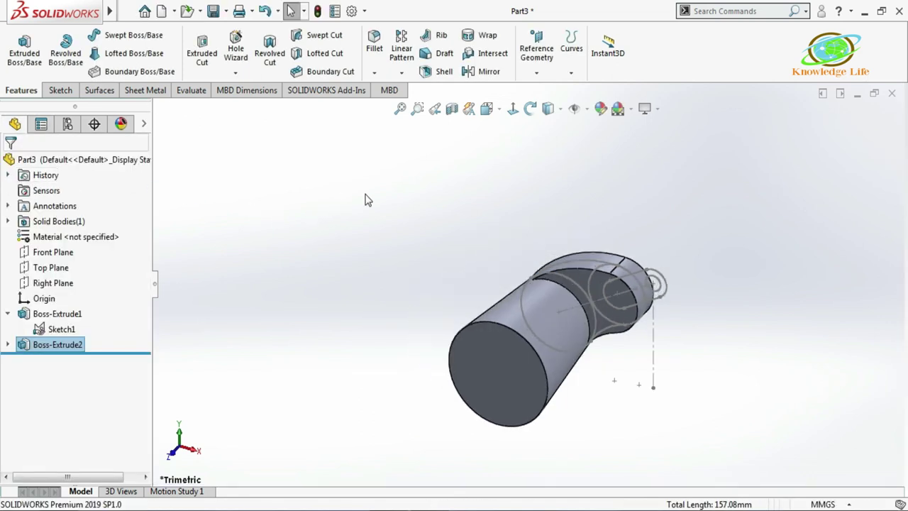
scroll(608, 183, down, 3)
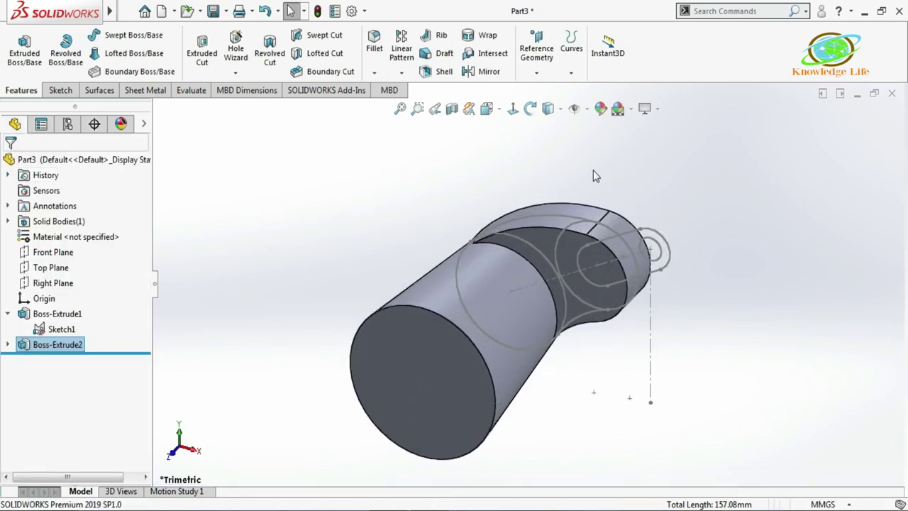
scroll(589, 177, up, 3)
scroll(597, 210, down, 2)
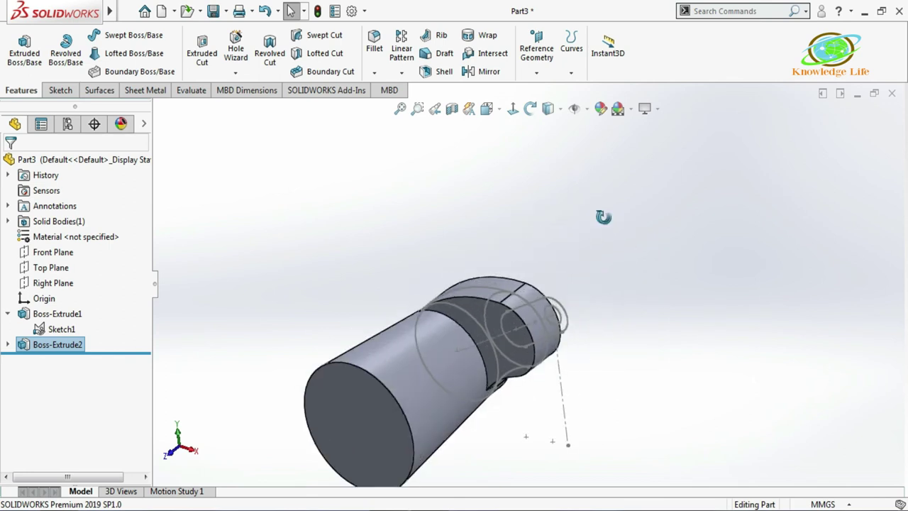
scroll(542, 320, down, 2)
scroll(532, 333, up, 4)
scroll(532, 337, down, 3)
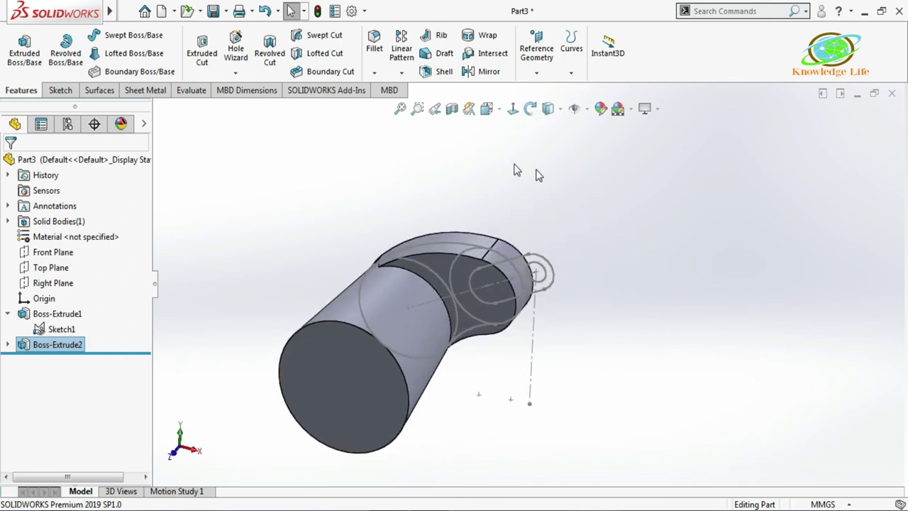
Extrude the 38 mm circle of Sketch1 as a blind boss 50 mm deep in the reversed direction.
click(24, 48)
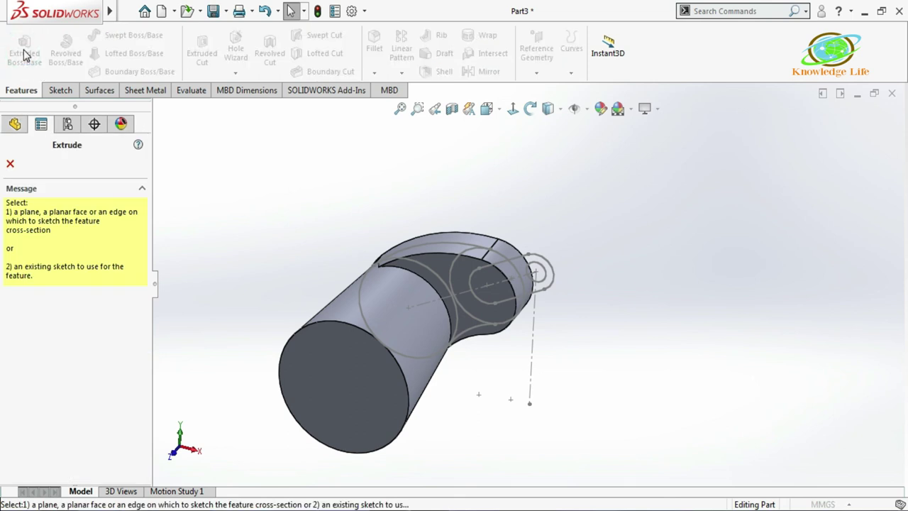
click(465, 253)
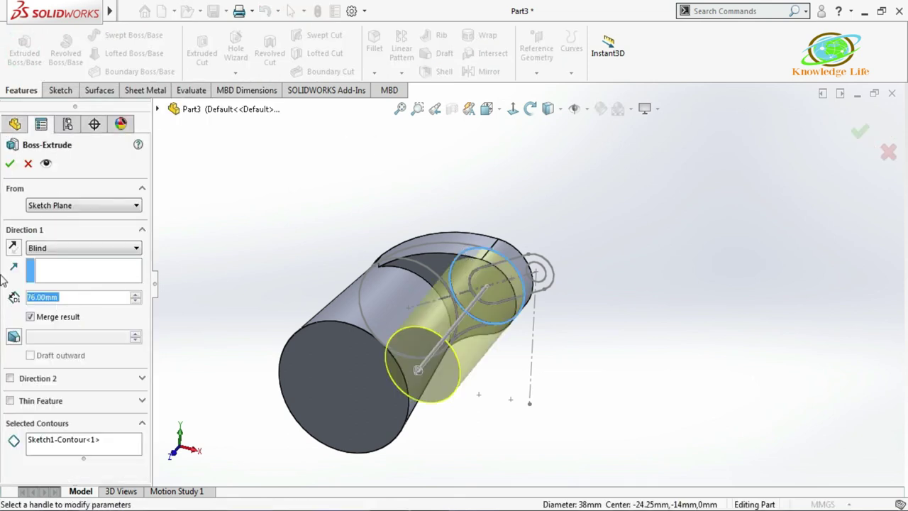
click(13, 249)
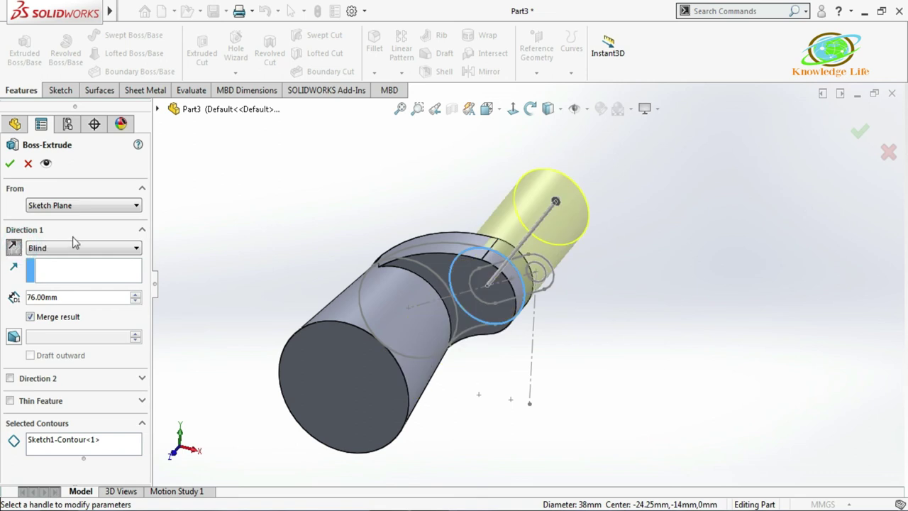
click(71, 298)
drag(71, 298, 14, 299)
text(50)
key(Return)
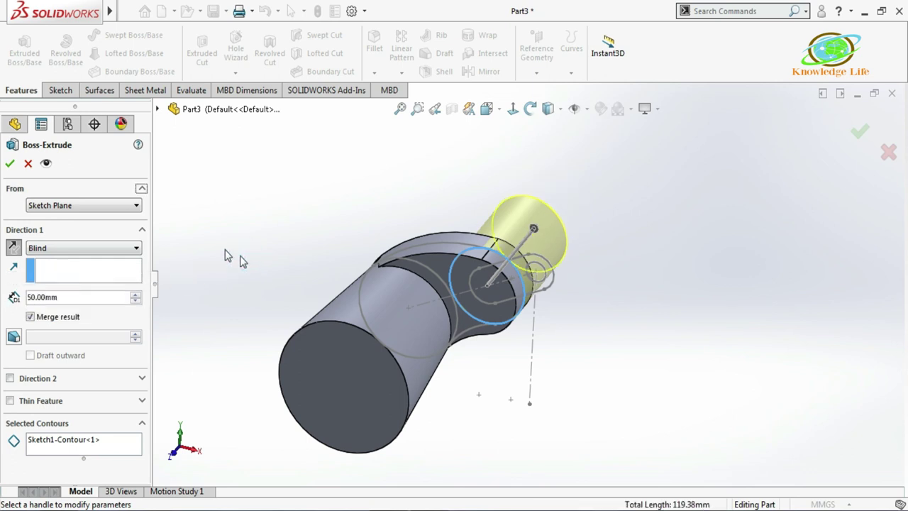
click(10, 164)
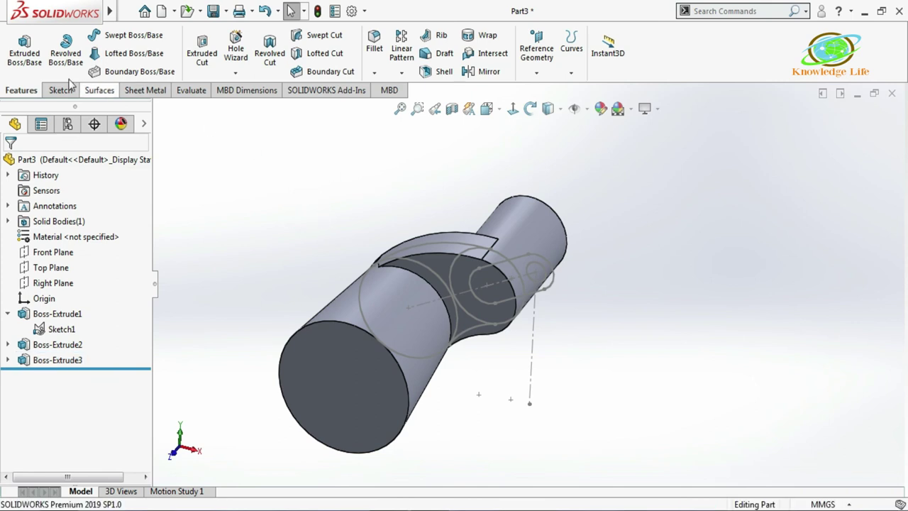
Start a new boss extrusion using the slot contour around the small circle in Sketch1.
click(27, 53)
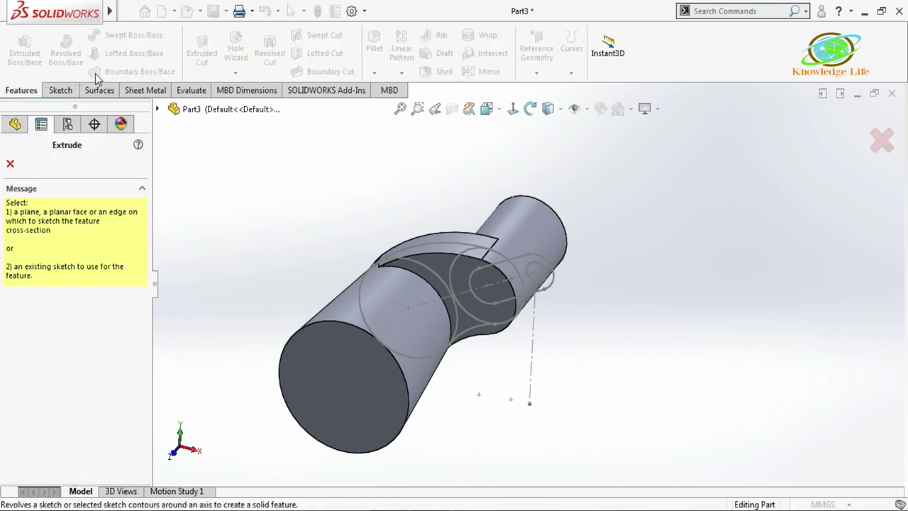
scroll(505, 266, down, 1)
scroll(505, 263, down, 1)
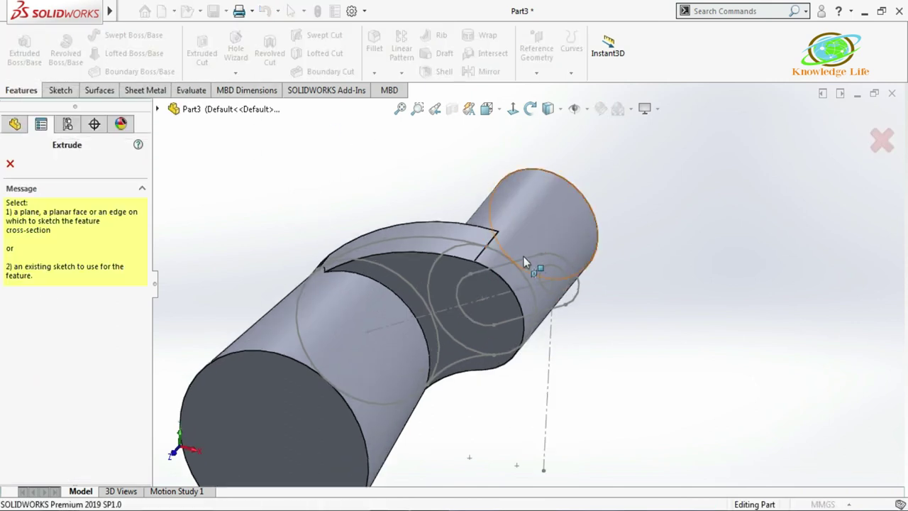
click(157, 110)
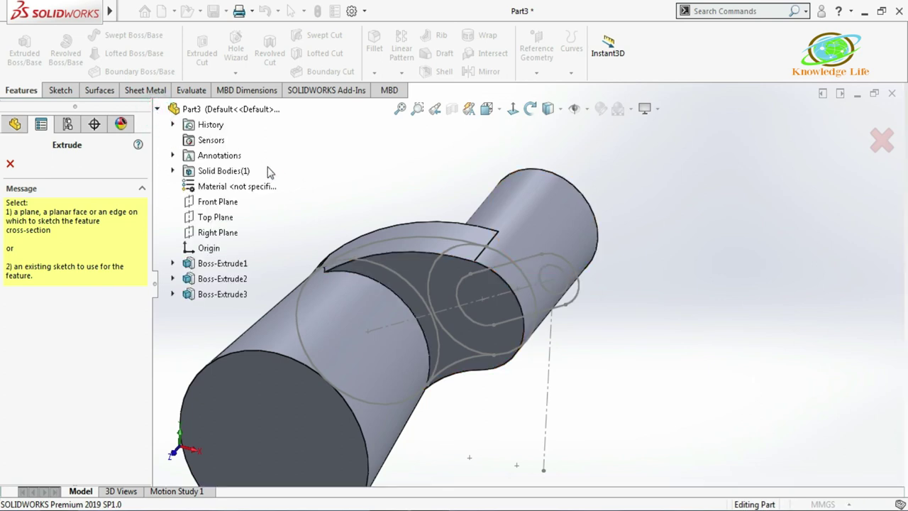
click(529, 257)
click(530, 256)
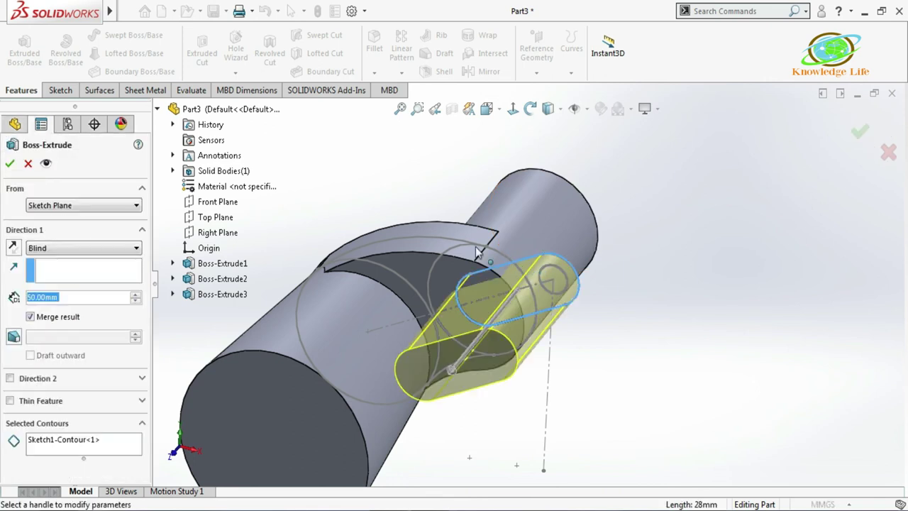
scroll(575, 187, up, 2)
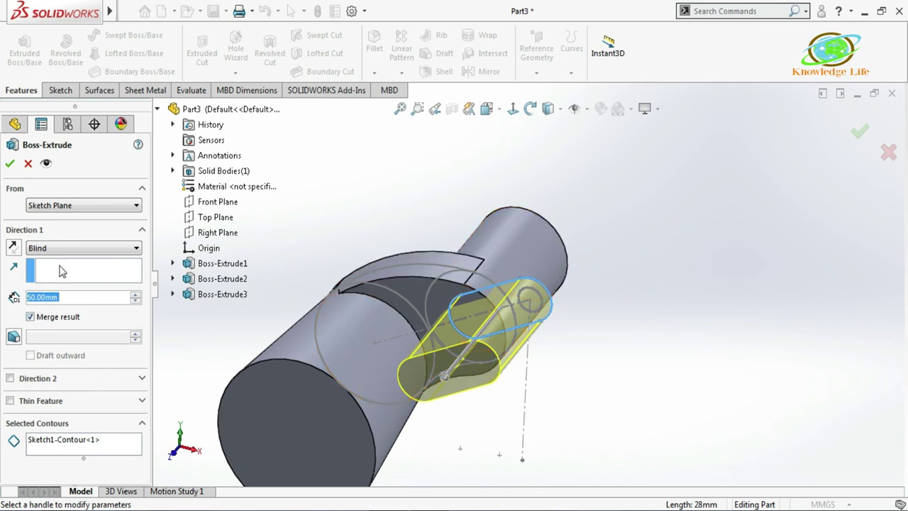
Set the slot's extrusion to Mid Plane with a depth of 50 mm and create the boss.
click(71, 247)
click(61, 314)
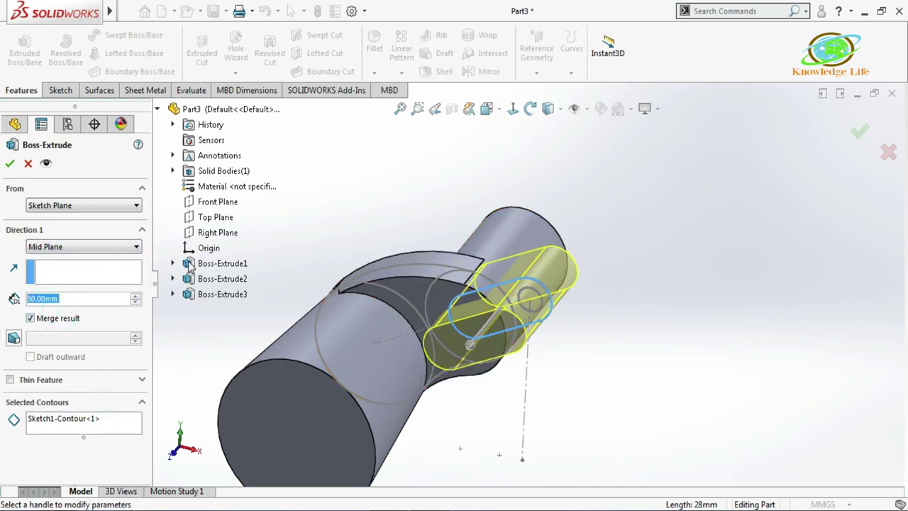
click(64, 298)
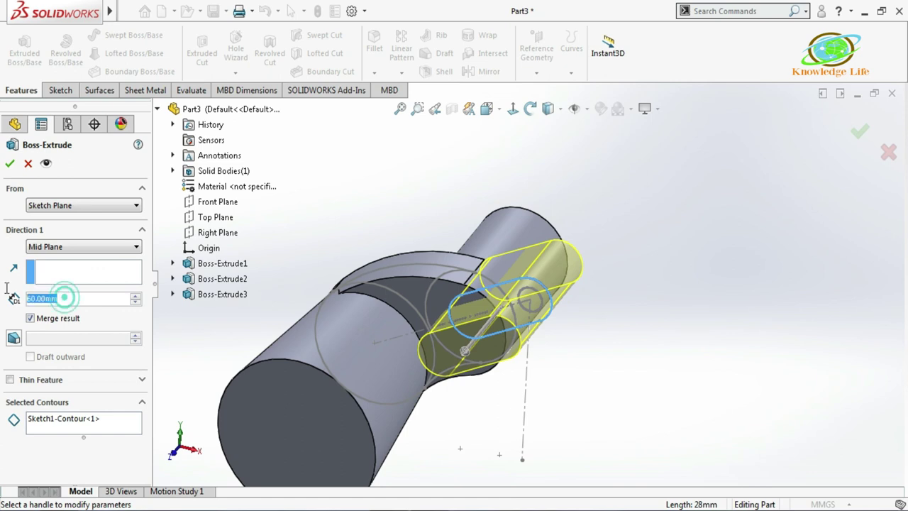
text(50)
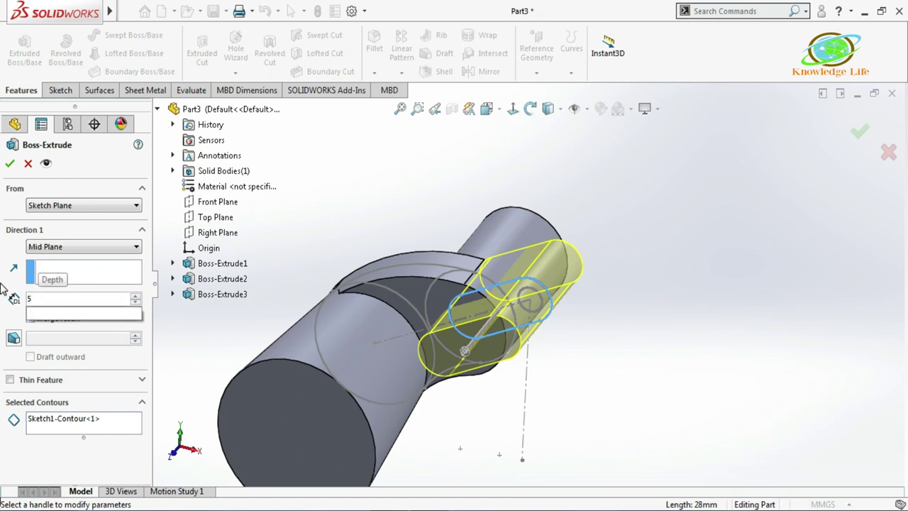
click(310, 190)
click(10, 164)
Extrude the 10 mm circle at the slot's end 57 mm with the Mid Plane end condition.
scroll(401, 189, up, 1)
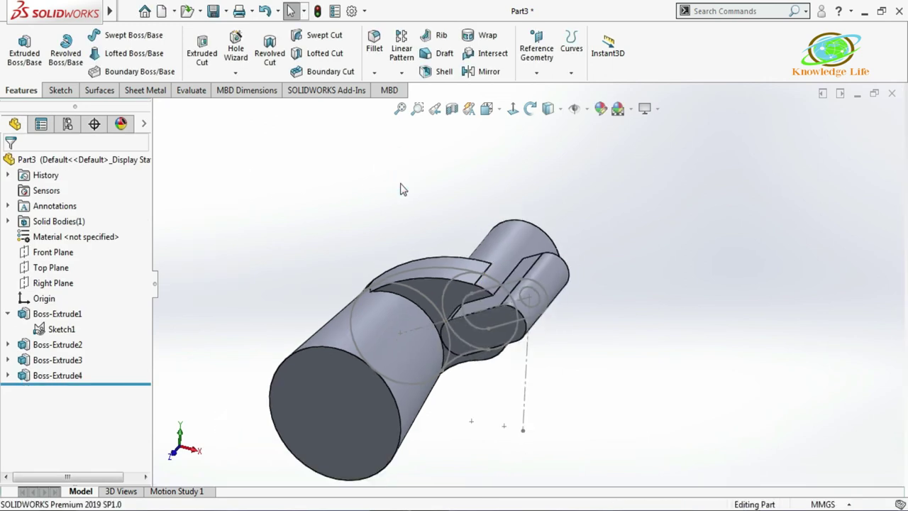
scroll(403, 189, up, 2)
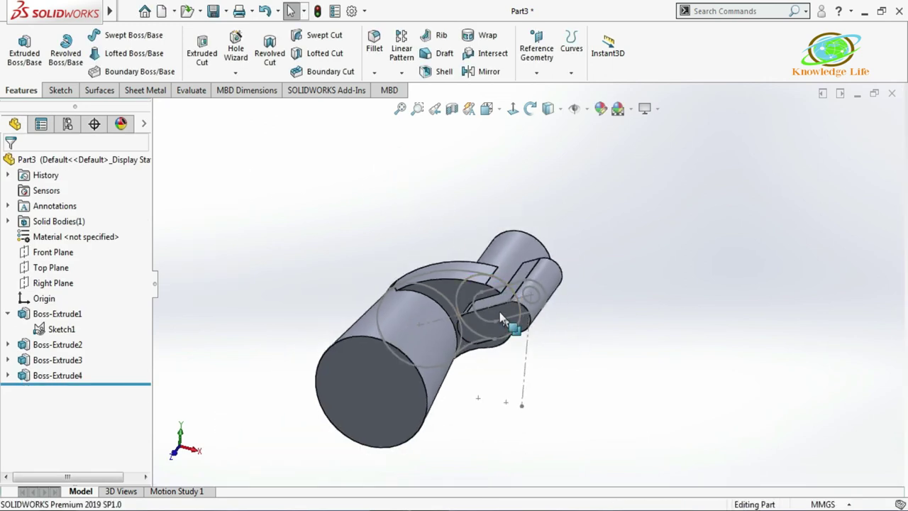
scroll(575, 270, down, 2)
scroll(538, 202, up, 2)
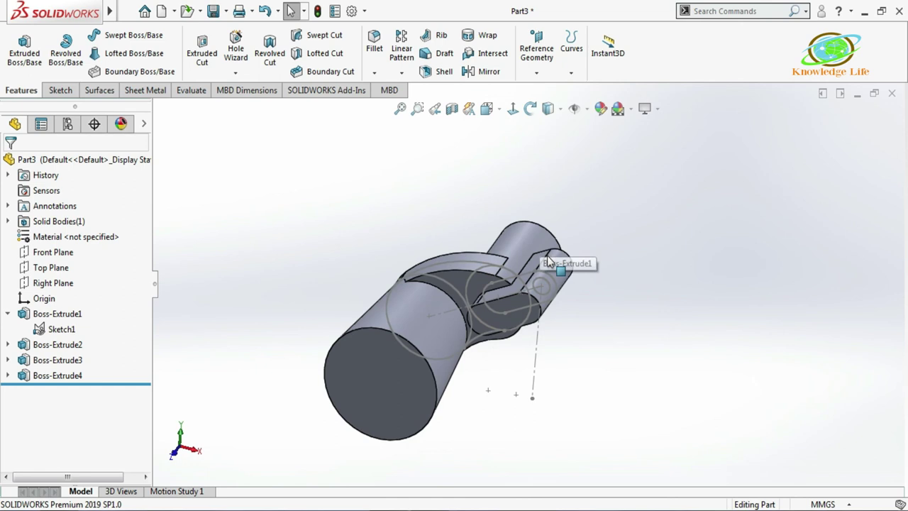
click(25, 51)
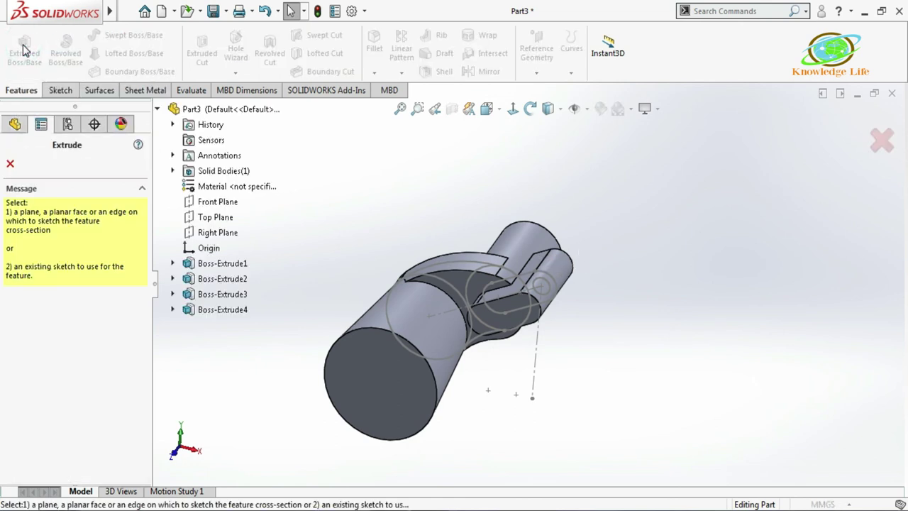
click(540, 286)
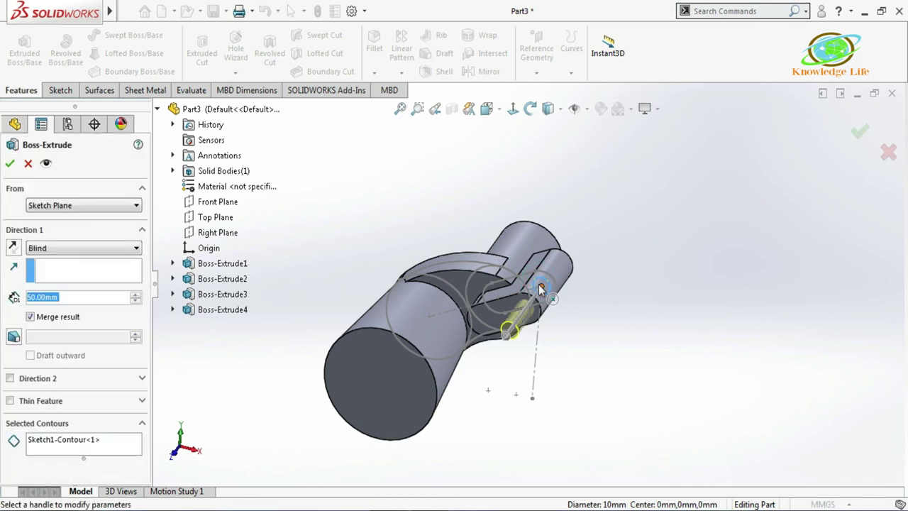
click(64, 248)
click(47, 315)
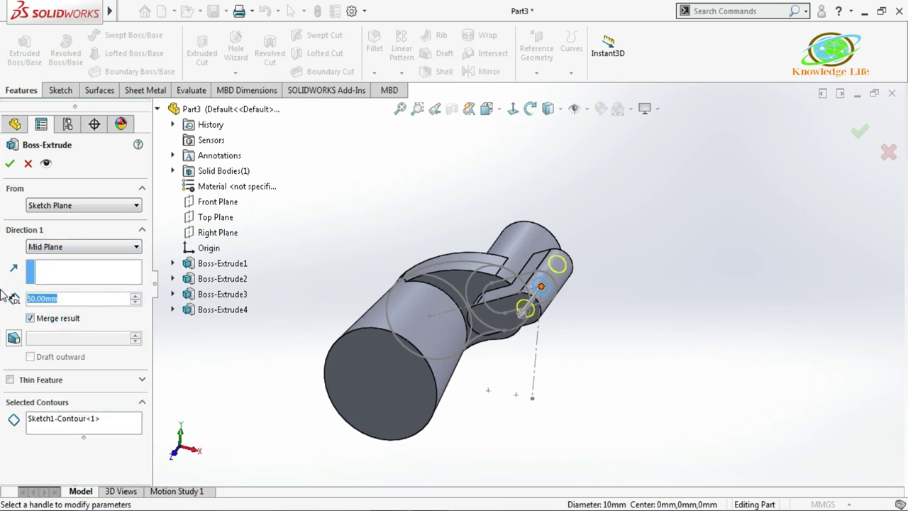
text(57)
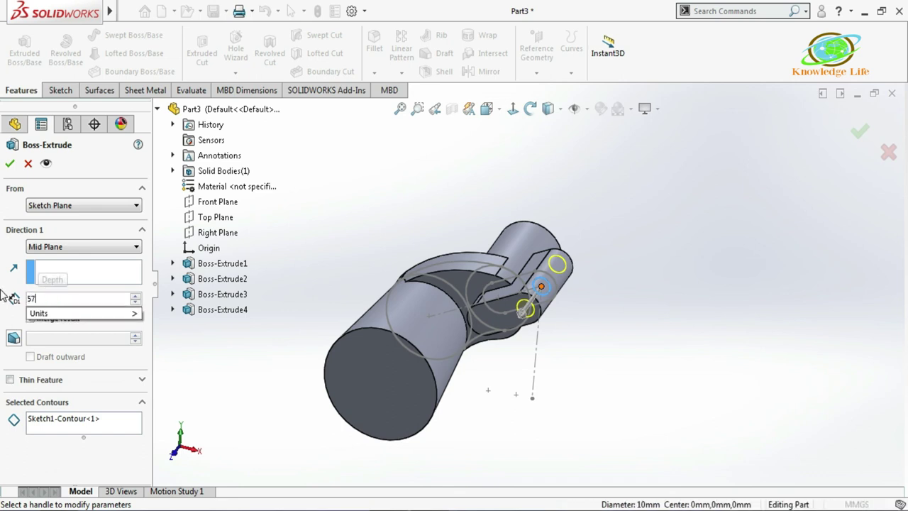
key(Return)
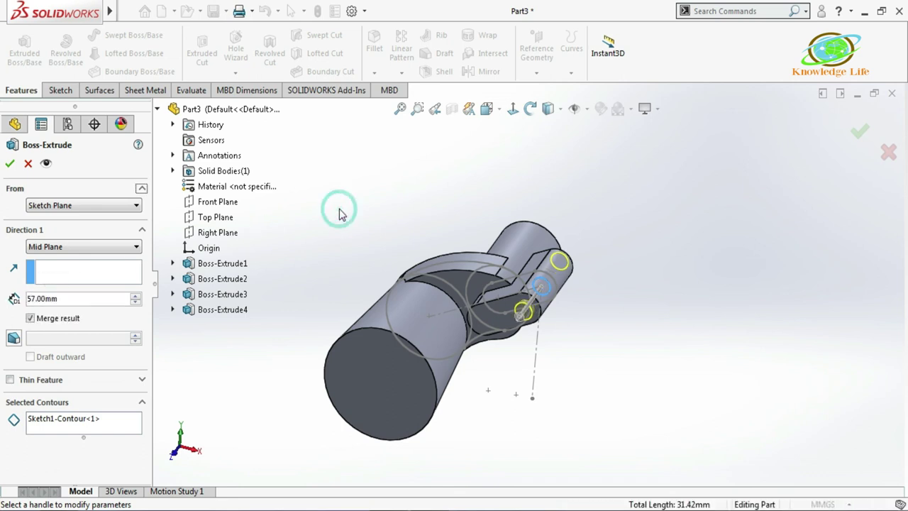
click(12, 166)
Open a new sketch on the large circular end face of the drafted boss.
middle_drag(385, 198, 473, 259)
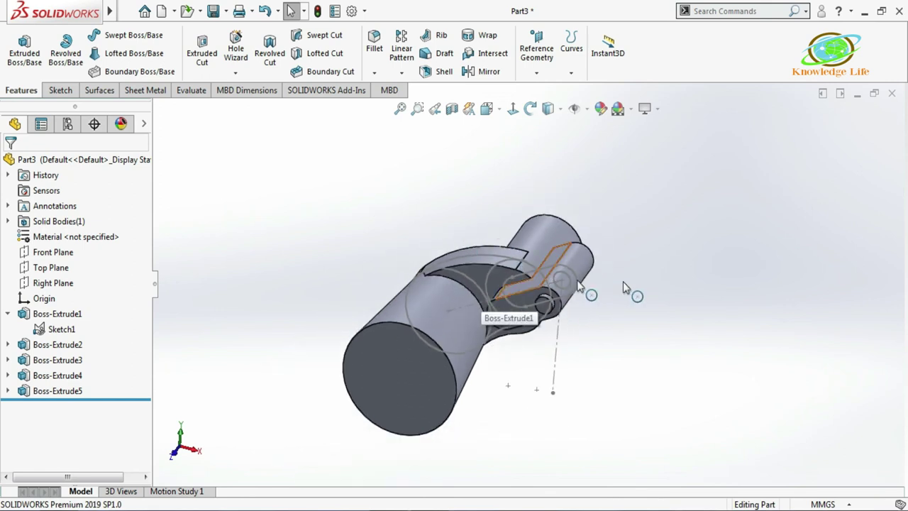
click(530, 108)
drag(628, 197, 600, 152)
key(Escape)
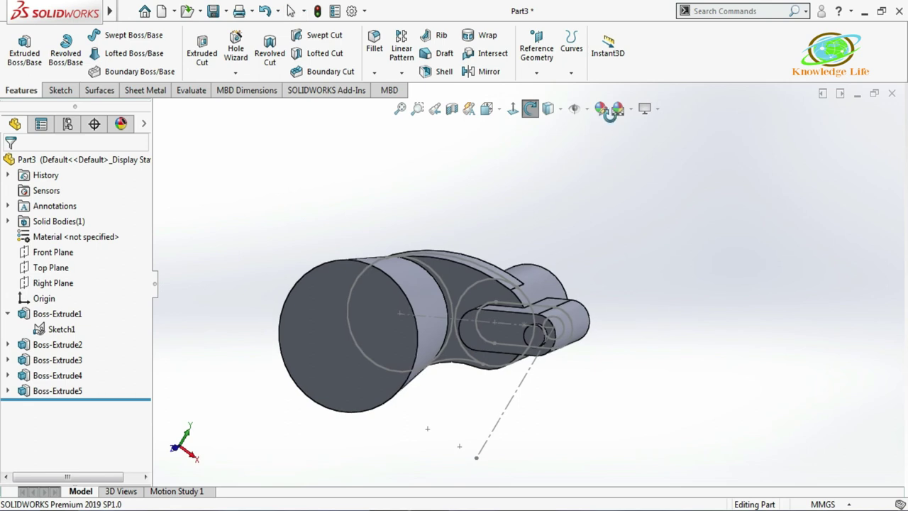
scroll(517, 314, down, 2)
scroll(456, 340, up, 2)
scroll(456, 340, up, 1)
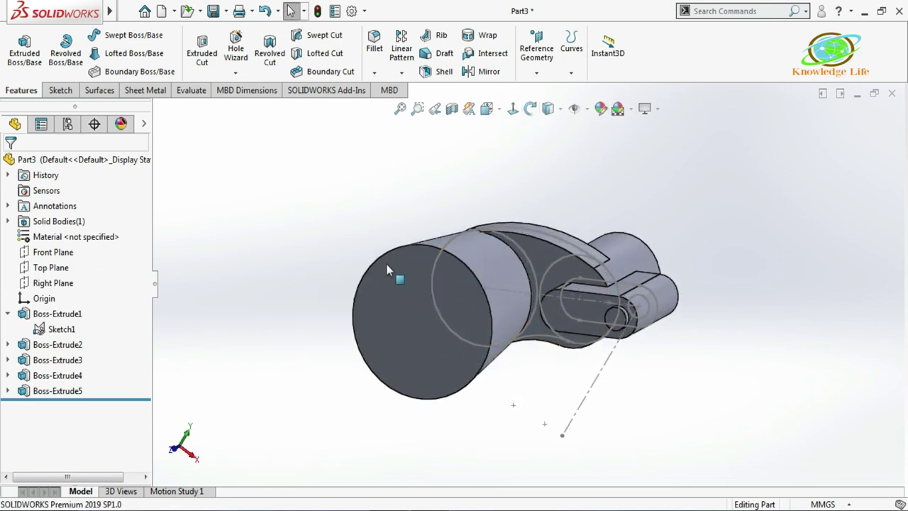
click(390, 285)
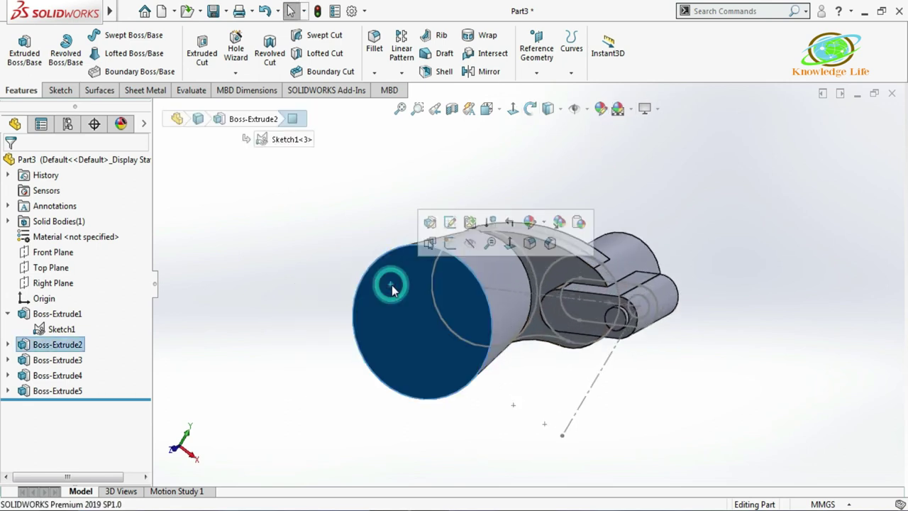
click(449, 242)
click(513, 109)
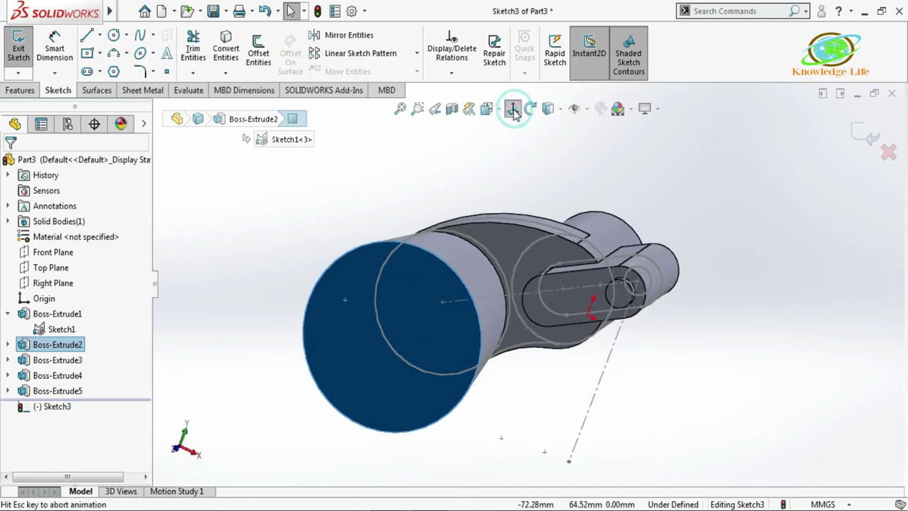
click(317, 198)
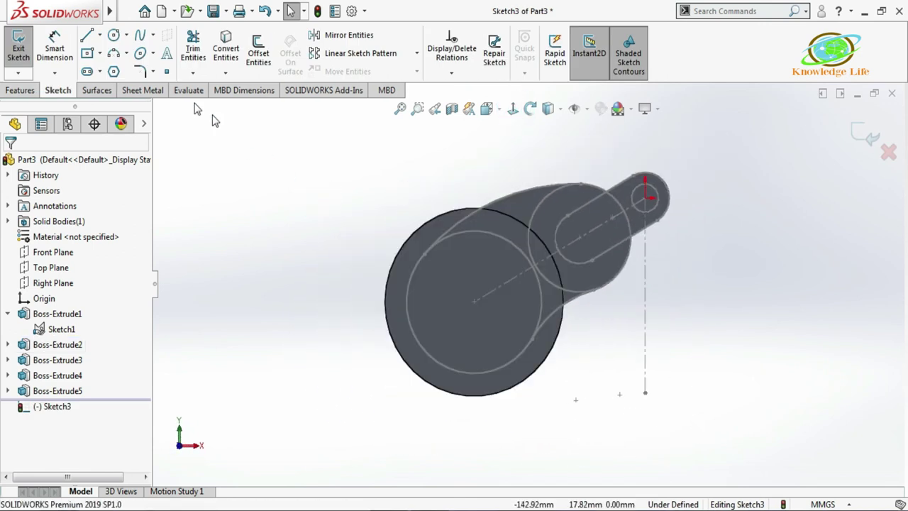
Sketch a circle at the centre of the drafted boss's end face and dimension its diameter at 60 mm.
click(113, 35)
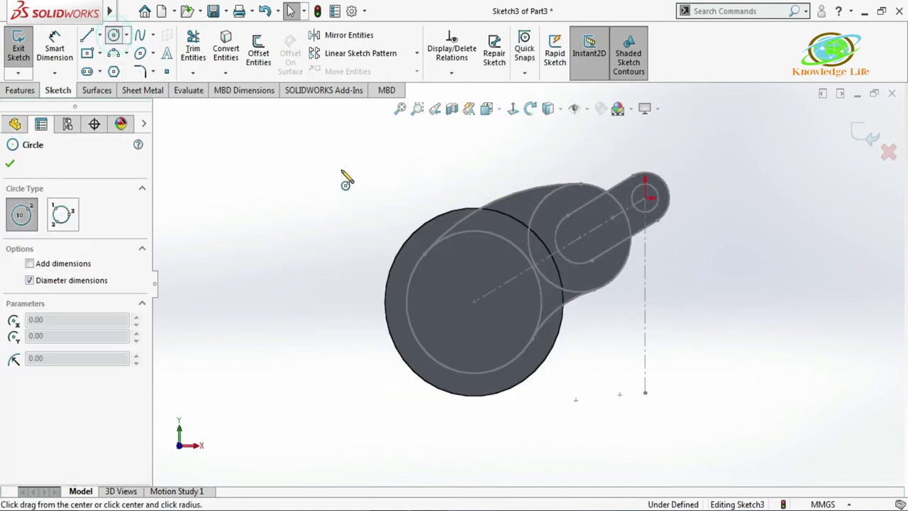
click(473, 303)
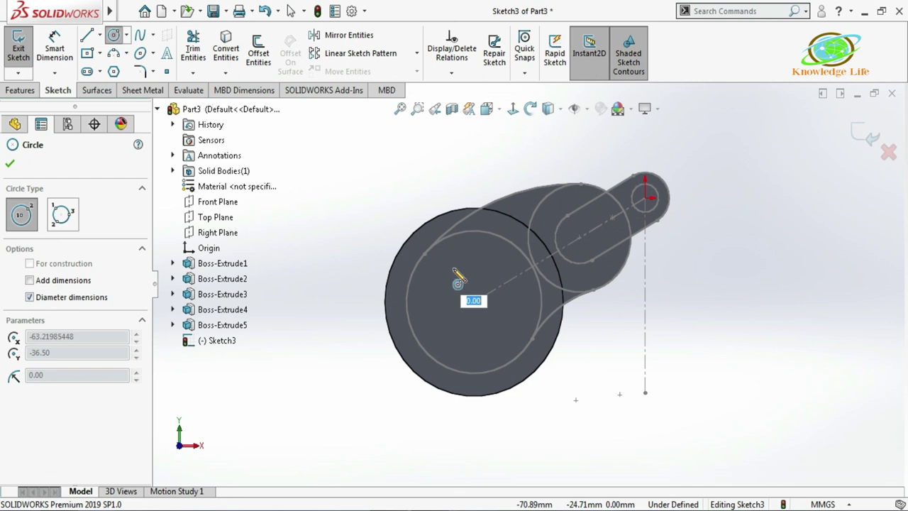
text(60)
key(Return)
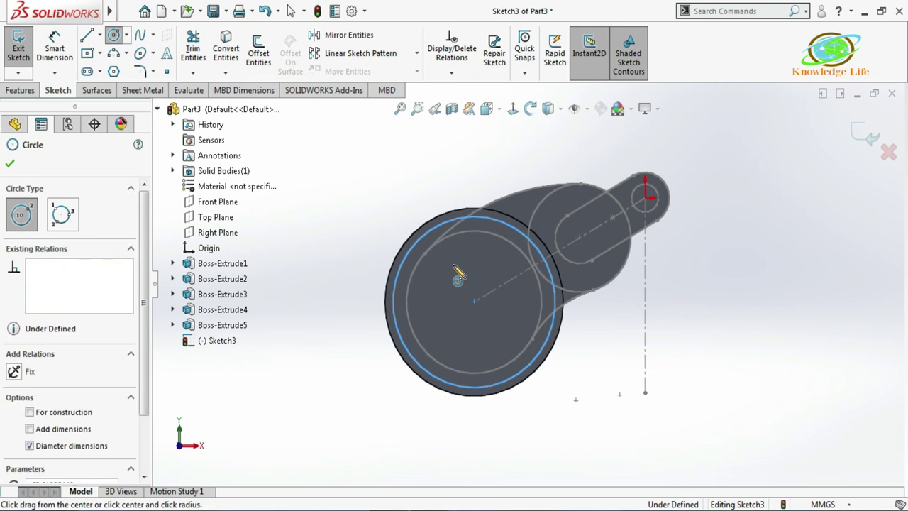
click(54, 45)
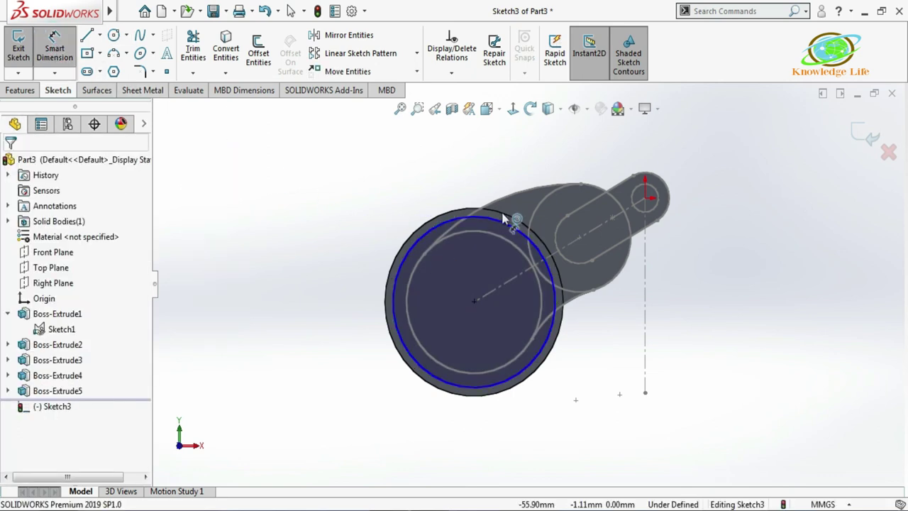
click(436, 228)
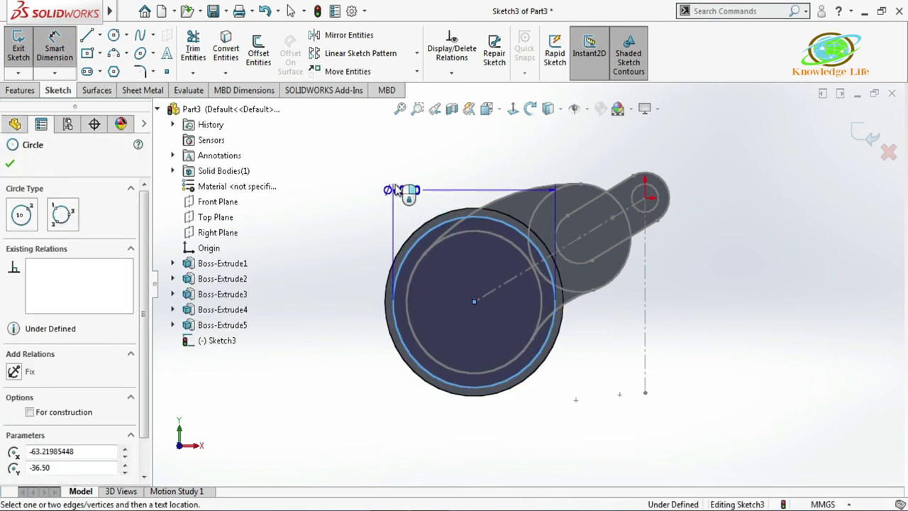
click(438, 167)
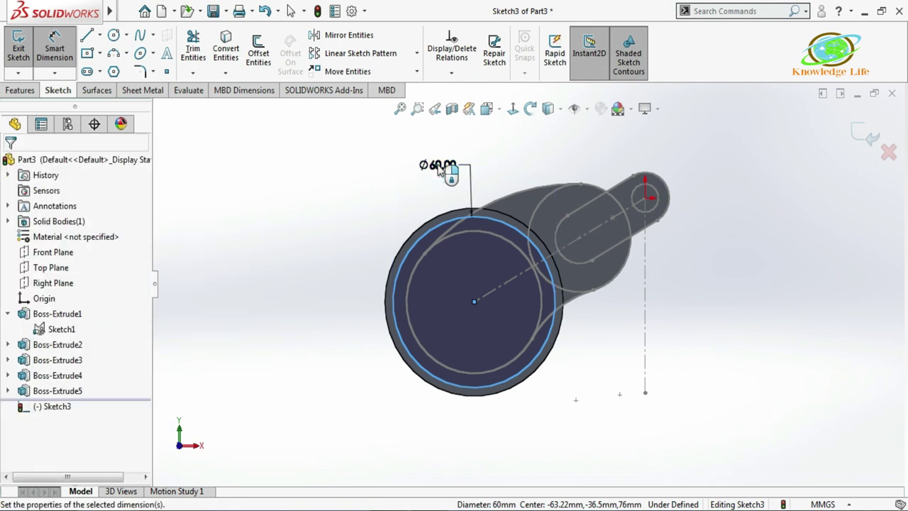
click(381, 149)
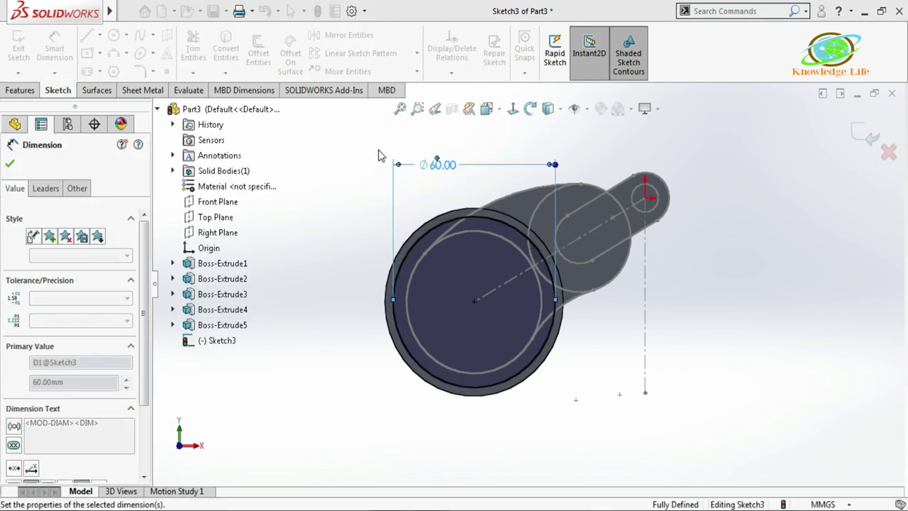
Finish the sketch and cut the 60 mm circle 6 mm deep into the drafted boss with a blind Extruded Cut.
click(862, 136)
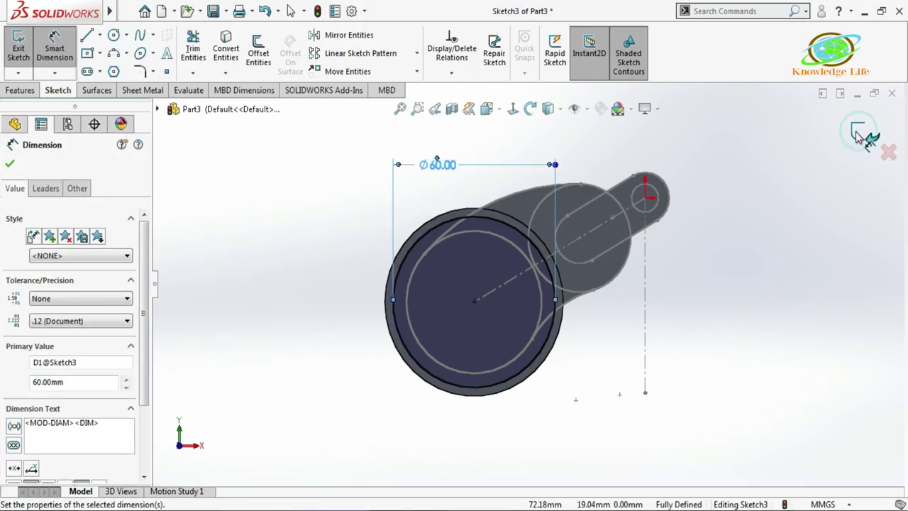
middle_drag(780, 204, 675, 293)
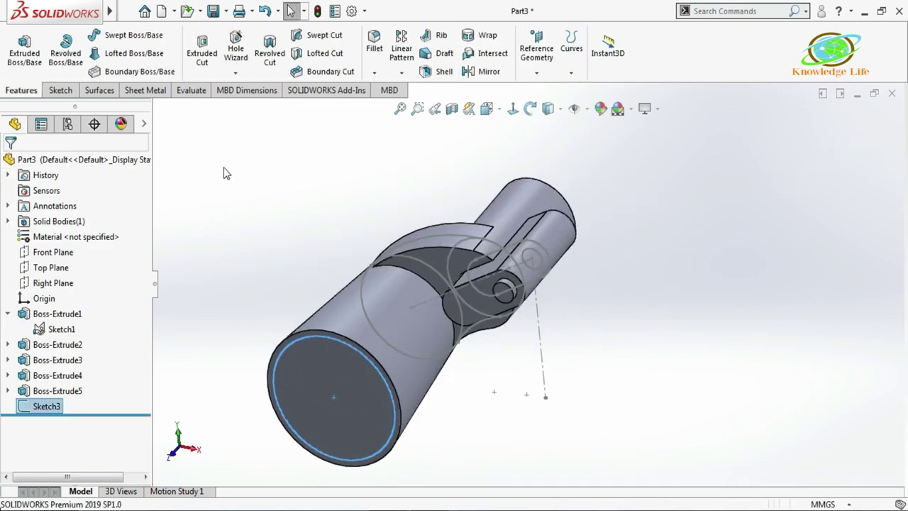
click(202, 55)
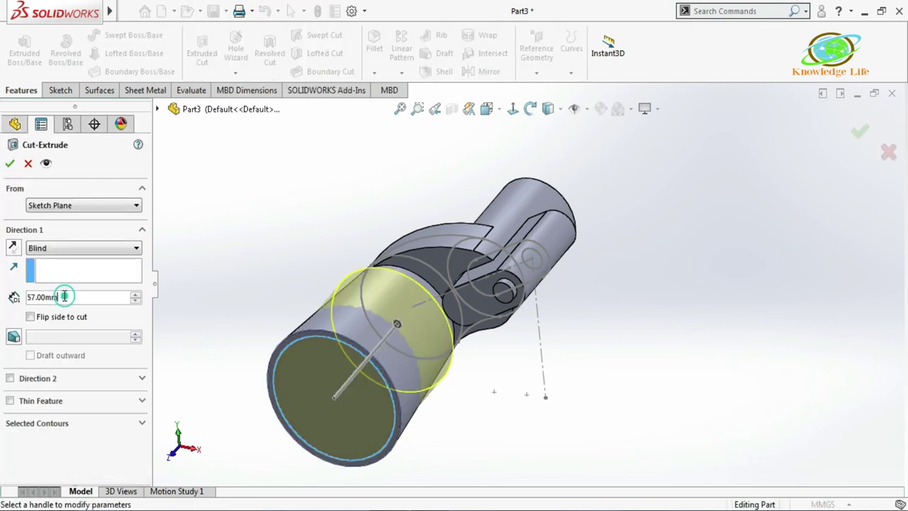
text(6)
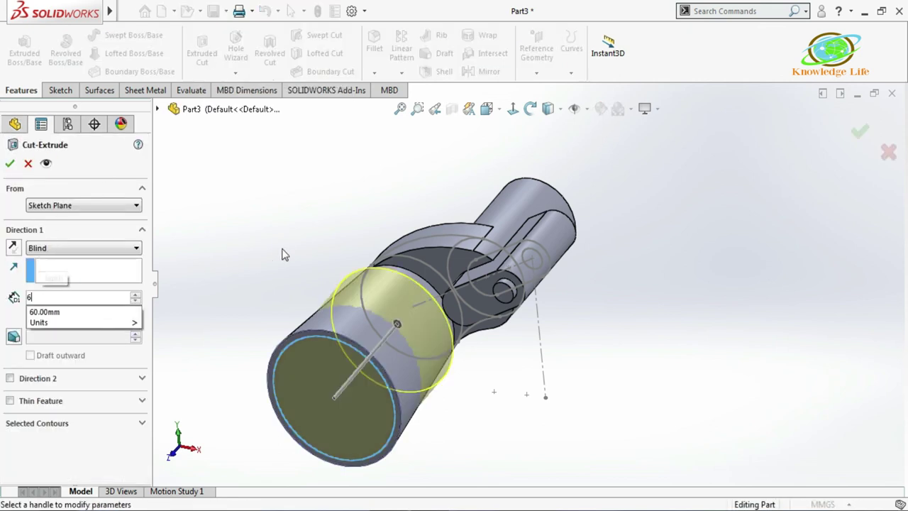
click(282, 245)
click(9, 164)
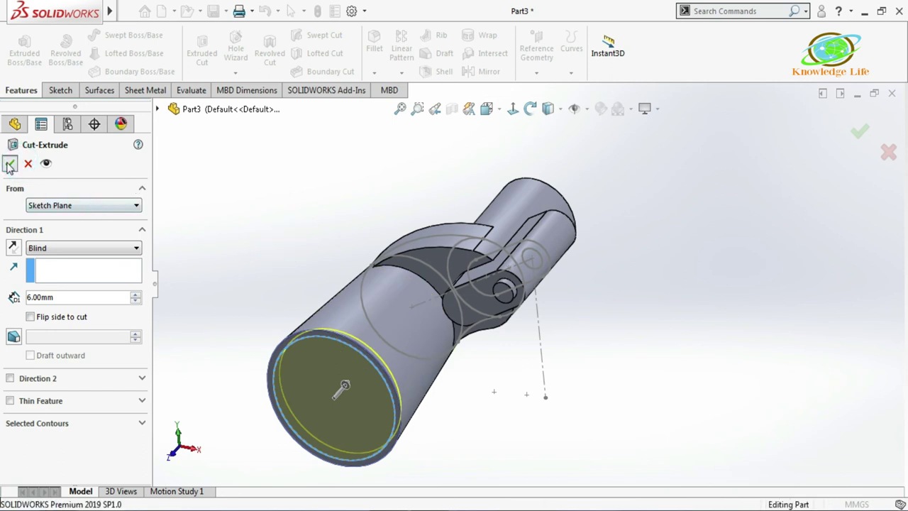
click(249, 226)
Open a new sketch on the circular end face of the smaller cylinder at the opposite end and view it straight on.
middle_drag(464, 193, 552, 275)
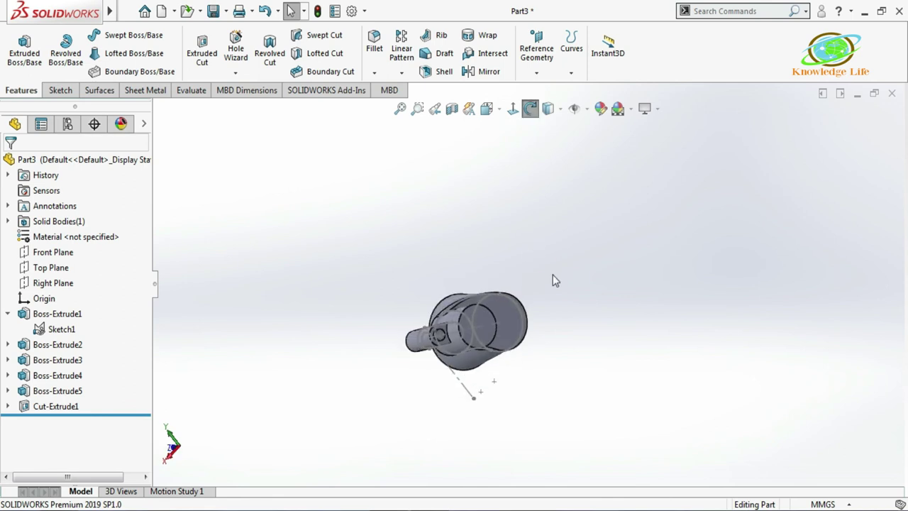
scroll(500, 344, down, 5)
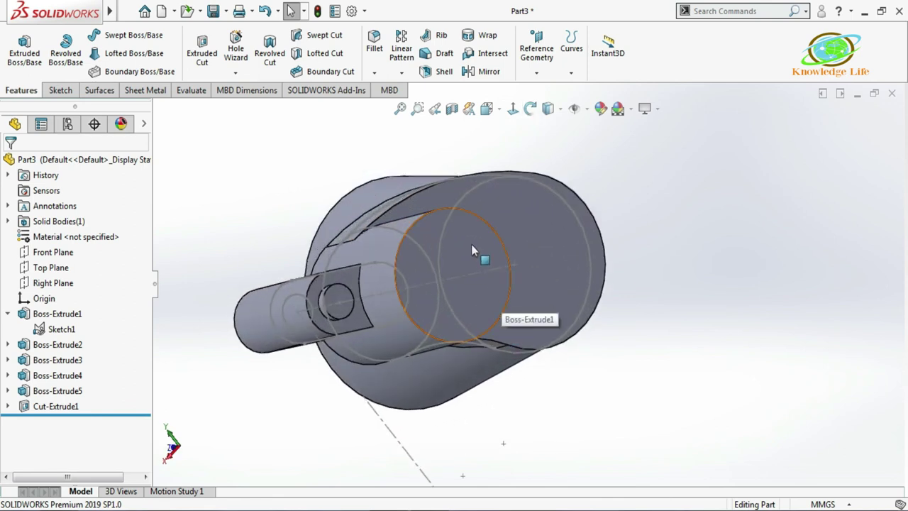
click(472, 247)
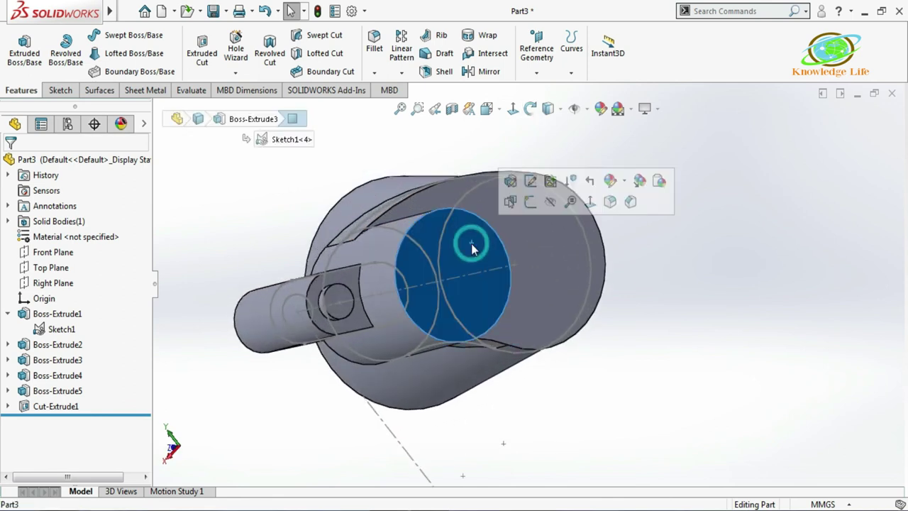
click(531, 201)
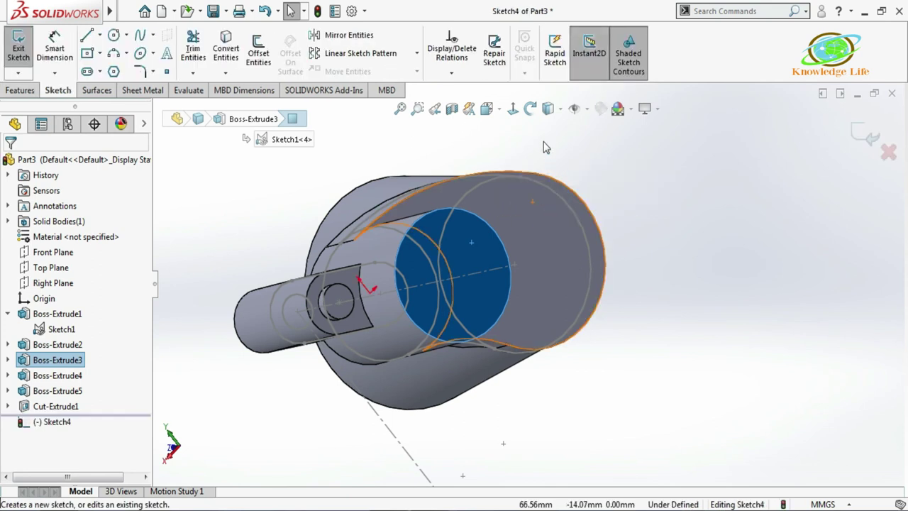
click(513, 109)
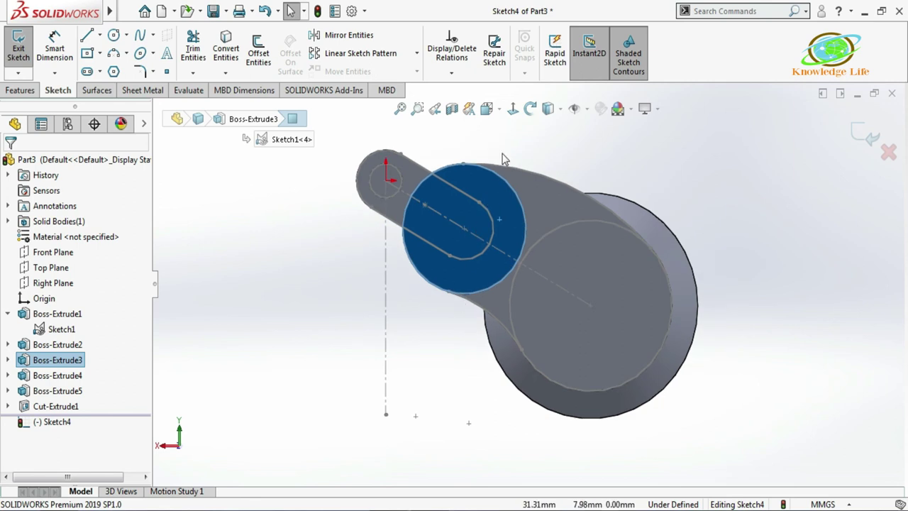
click(506, 138)
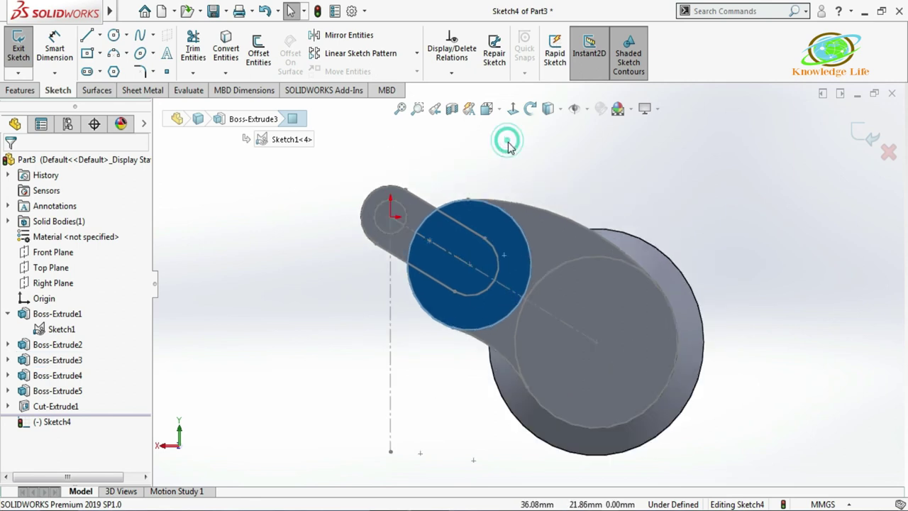
Sketch a circle at the centre of the small cylinder's end face and dimension its diameter at 32 mm.
click(113, 35)
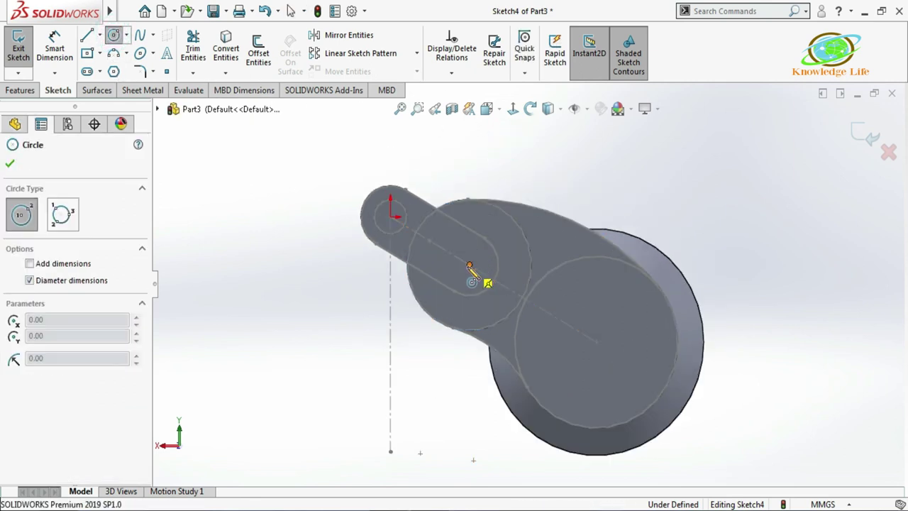
click(470, 265)
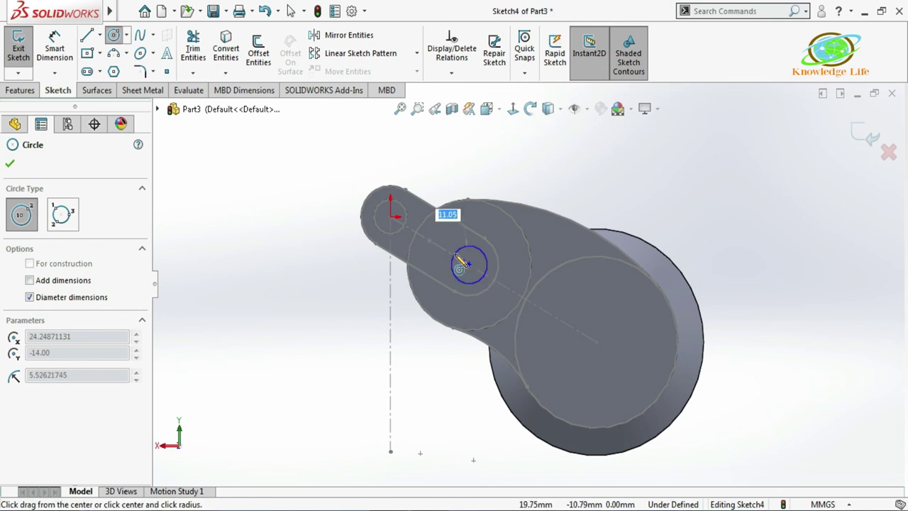
text(32)
key(Return)
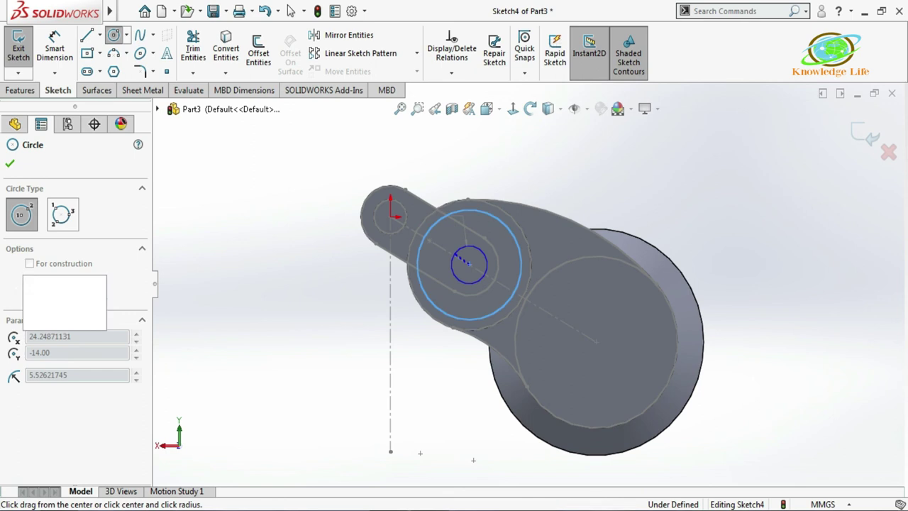
click(502, 221)
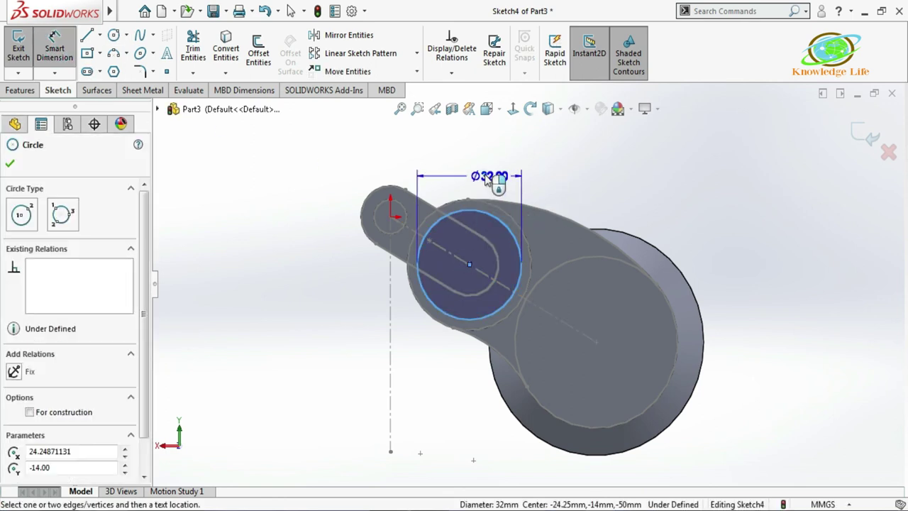
click(472, 174)
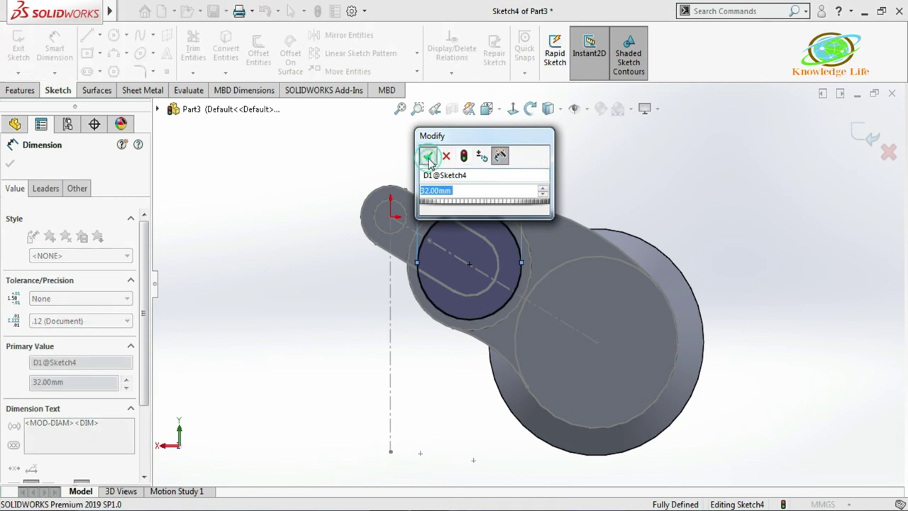
click(428, 156)
Finish the sketch and cut the 32 mm circle 6 mm deep into the small cylinder with a blind Extruded Cut.
click(862, 134)
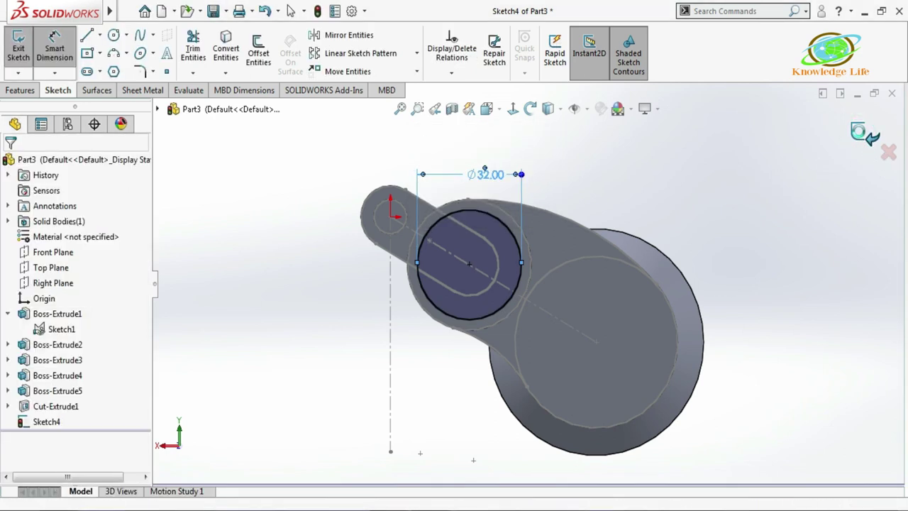
click(863, 134)
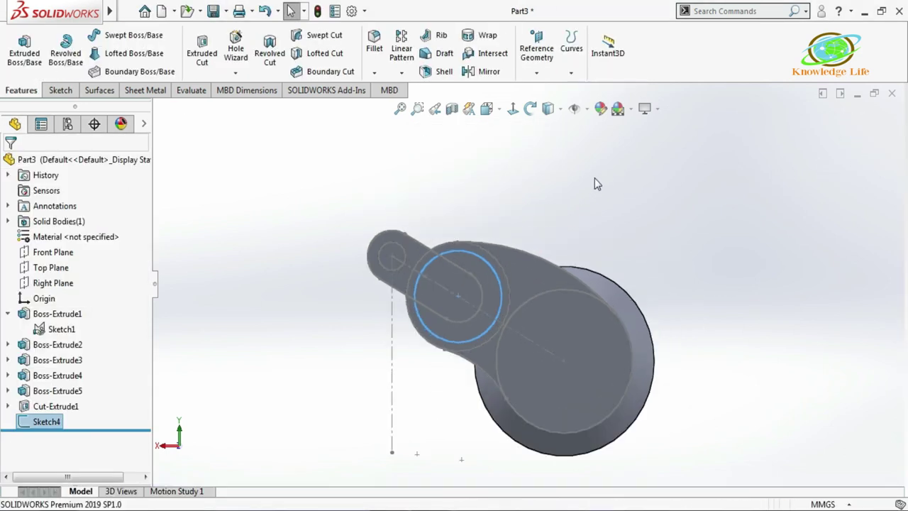
click(202, 50)
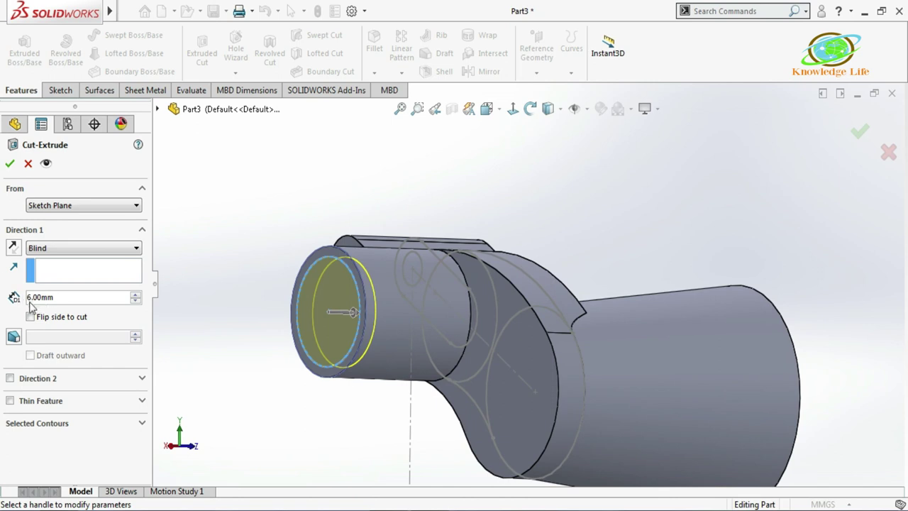
click(10, 164)
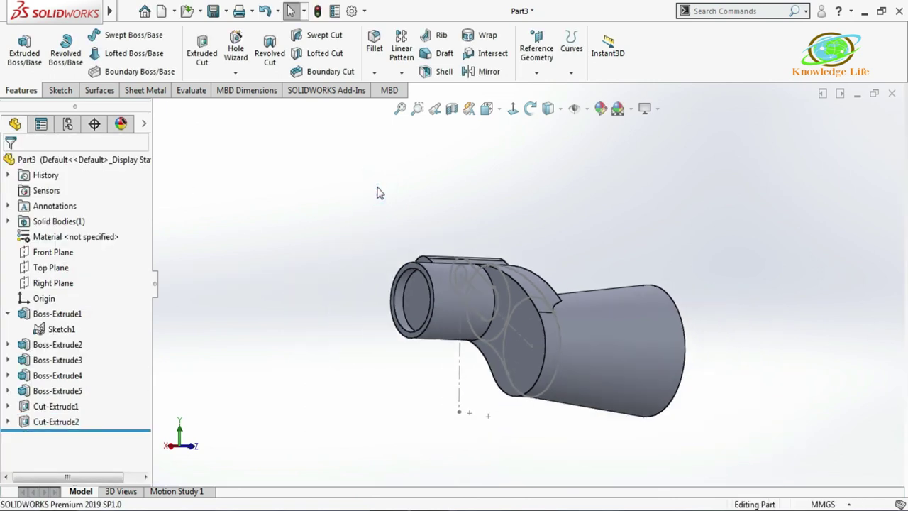
Hide Sketch1 in the model and change the scene background to Plain White.
middle_drag(494, 218, 337, 215)
middle_drag(622, 361, 620, 389)
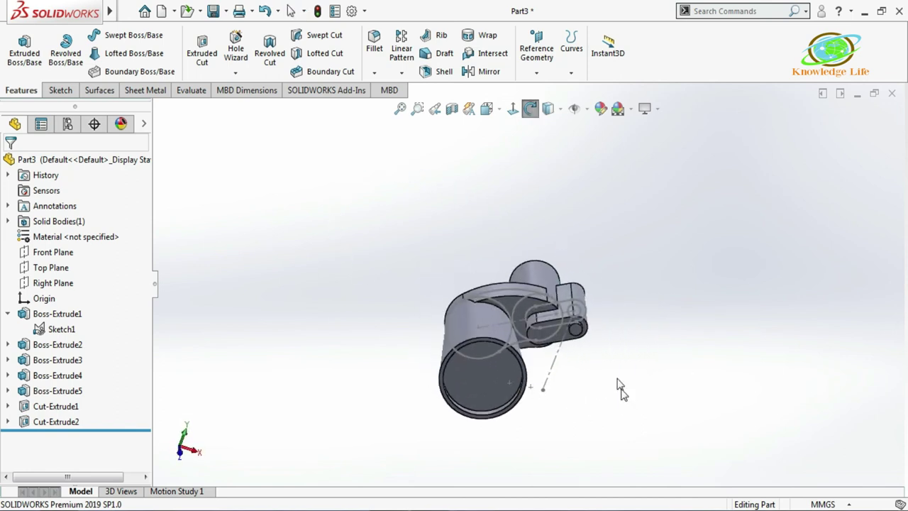
key(Escape)
scroll(620, 389, down, 2)
click(62, 330)
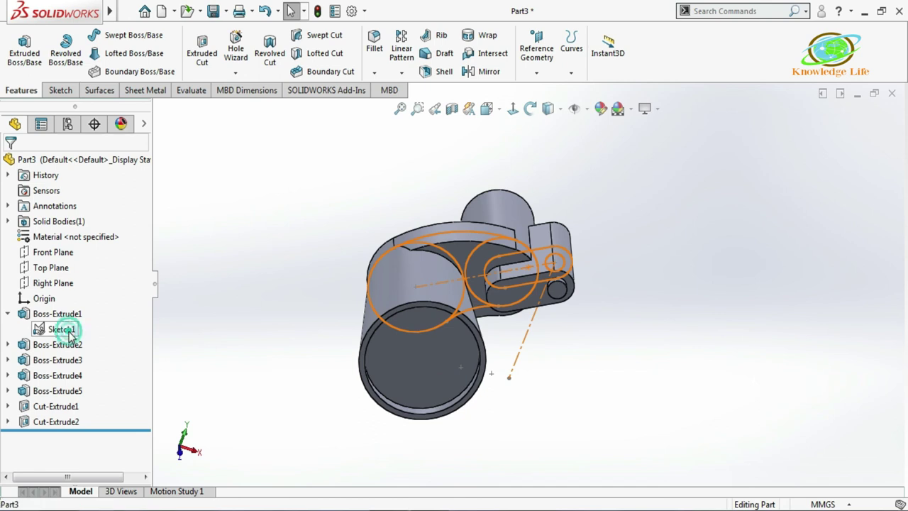
click(82, 317)
click(254, 279)
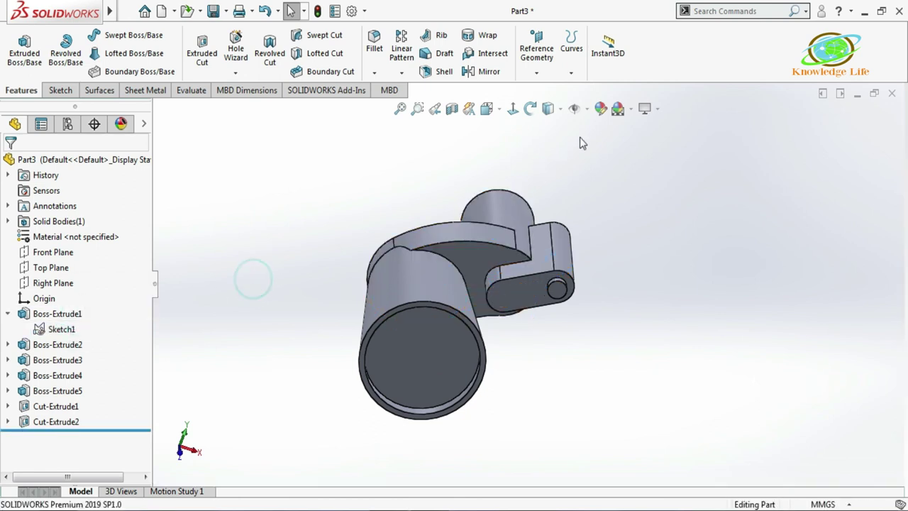
click(631, 112)
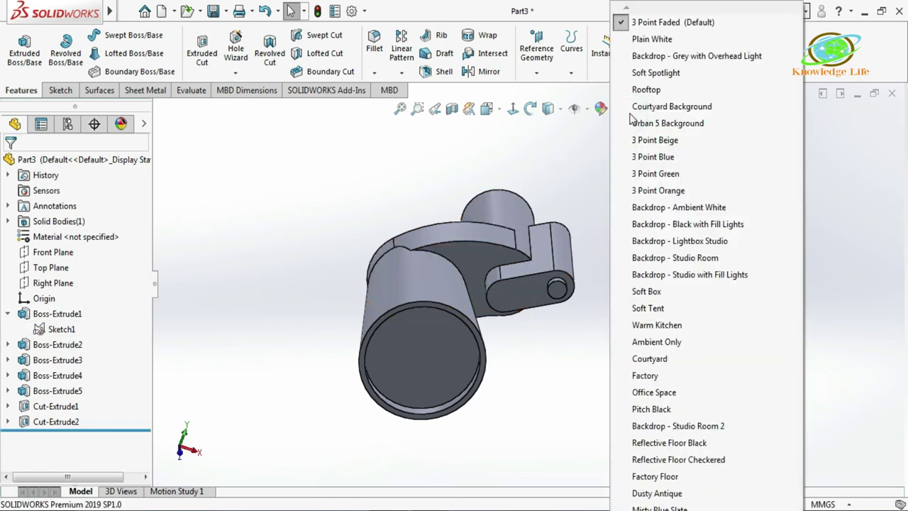
click(653, 37)
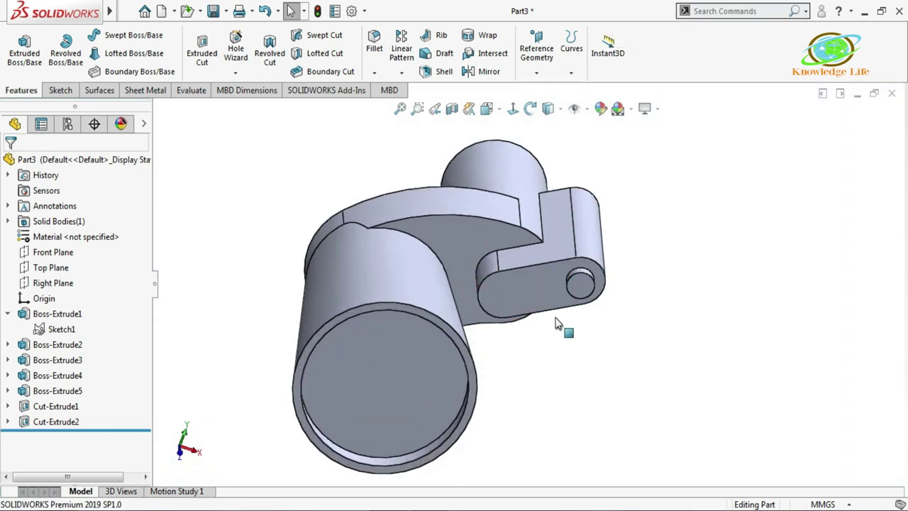
Mirror Boss-Extrude1 through Boss-Extrude4, Cut-Extrude1 and Cut-Extrude2 about the Right Plane with Geometry Pattern enabled.
click(482, 75)
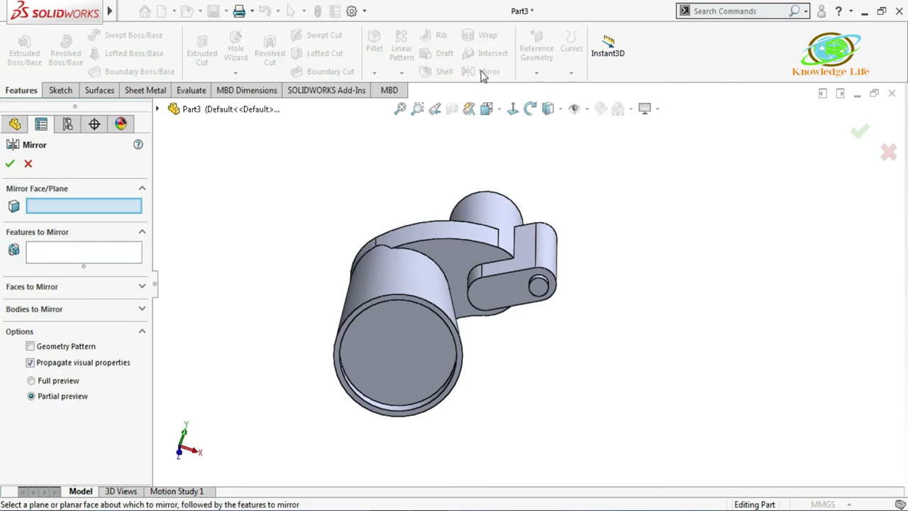
click(158, 108)
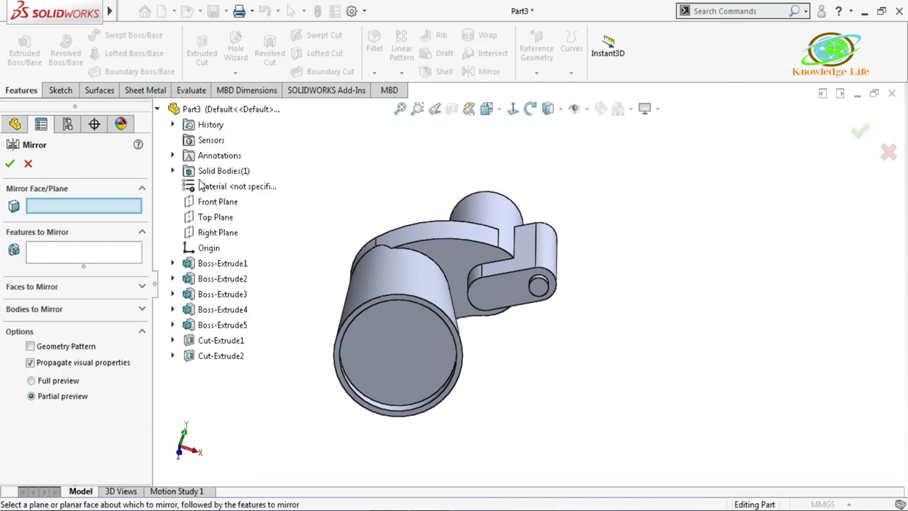
click(218, 234)
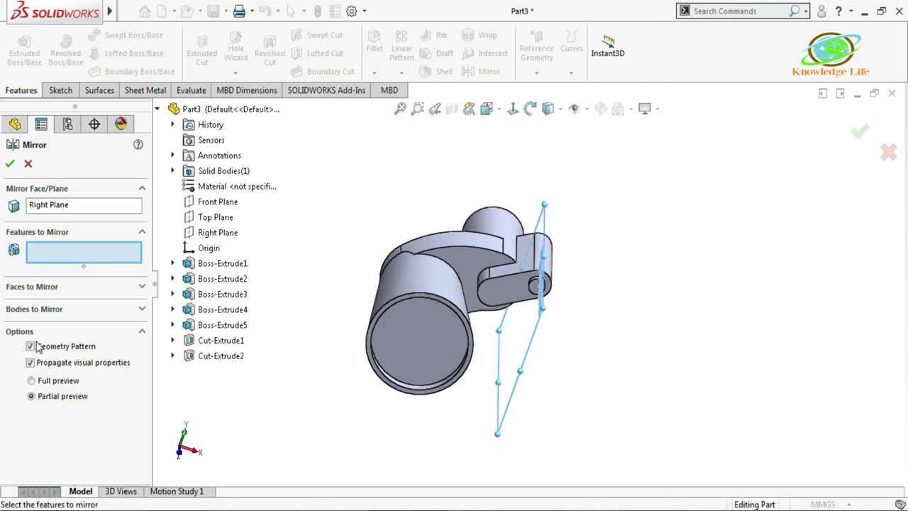
click(237, 267)
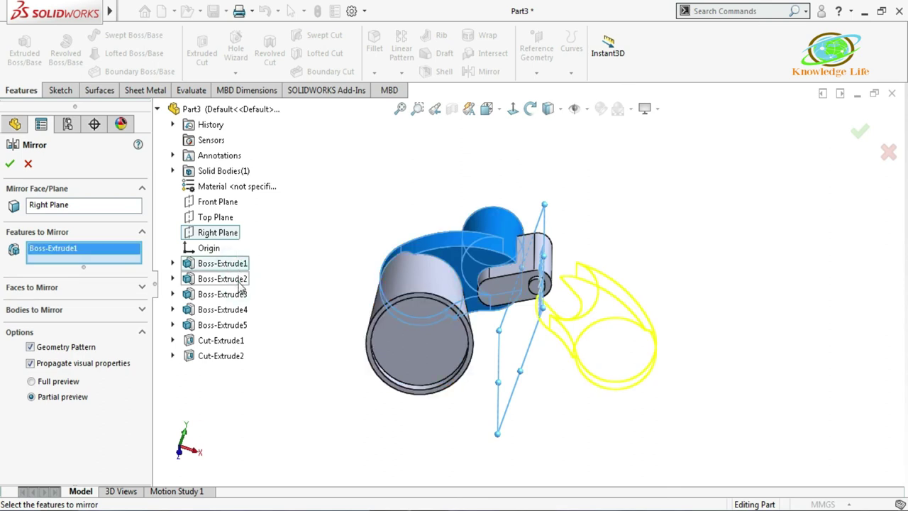
click(239, 280)
click(234, 298)
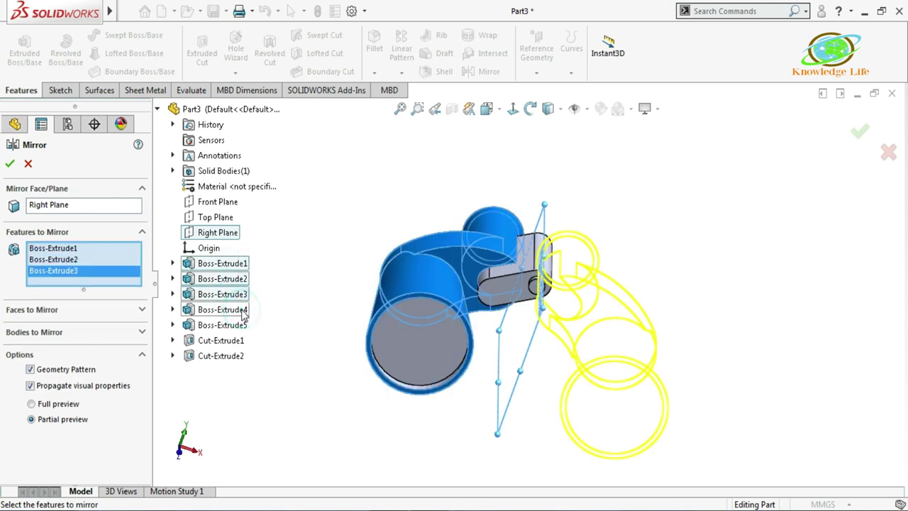
click(243, 312)
click(236, 340)
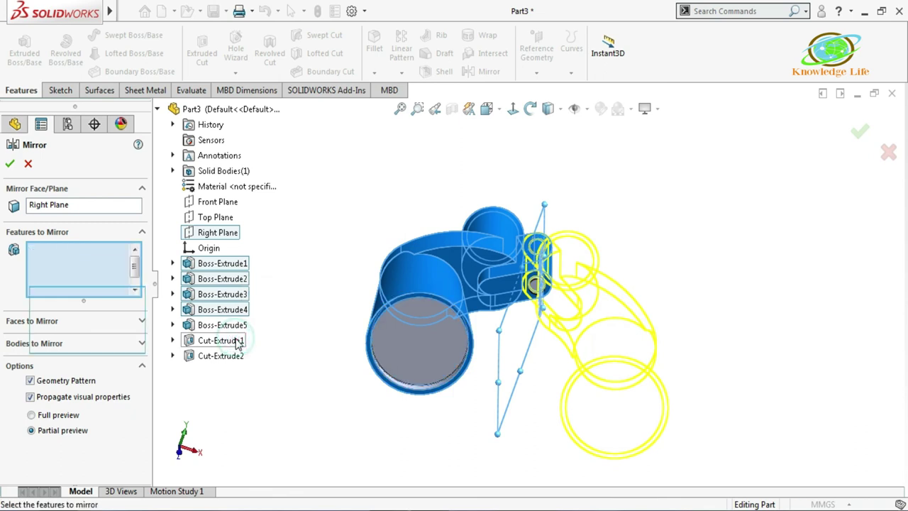
click(239, 361)
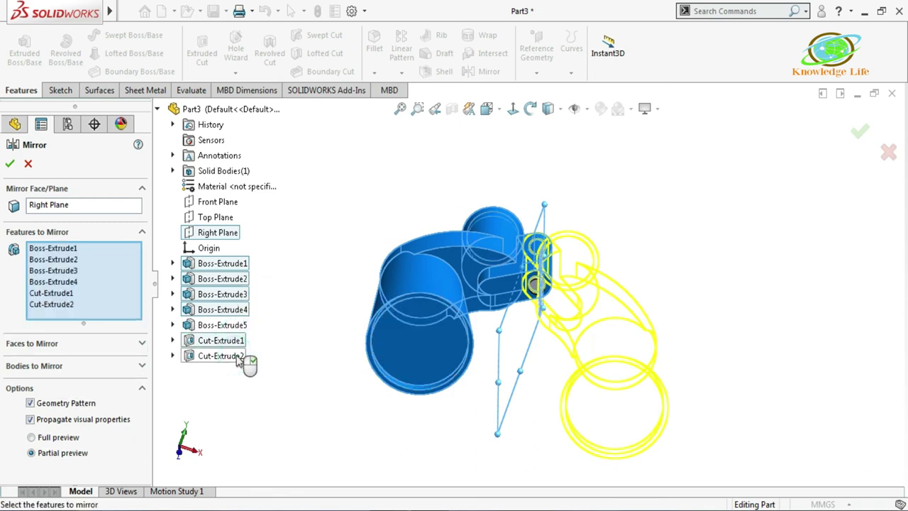
click(13, 162)
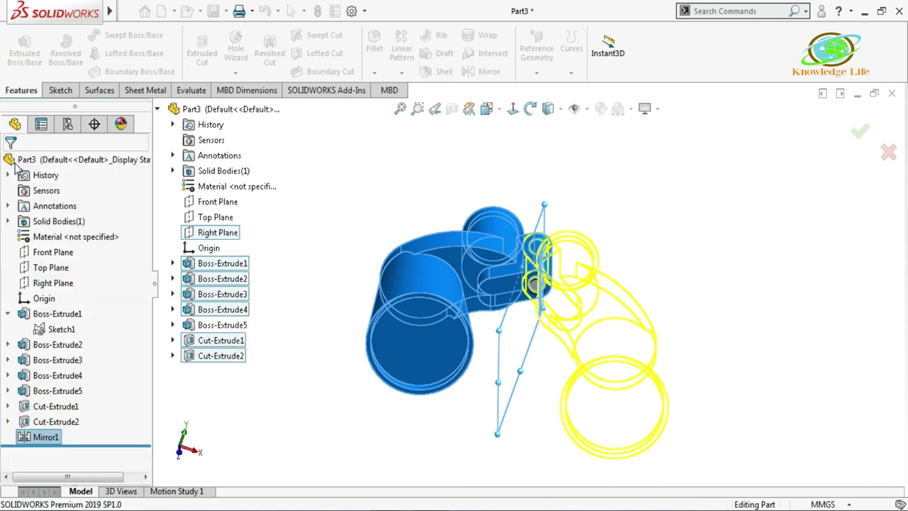
Apply a 1 mm symmetric fillet to the edges of the whole binocular body, selecting them all at once.
scroll(638, 280, up, 3)
middle_drag(666, 277, 582, 234)
scroll(610, 319, down, 5)
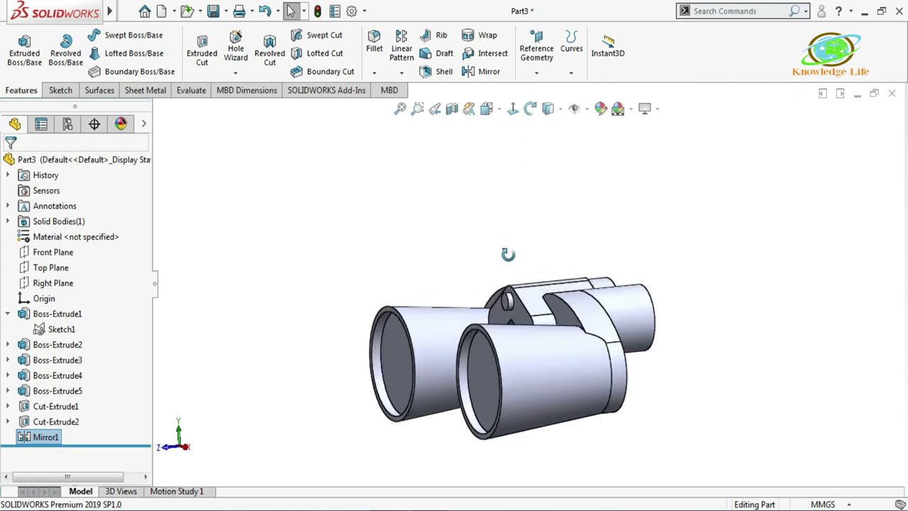
scroll(624, 349, up, 3)
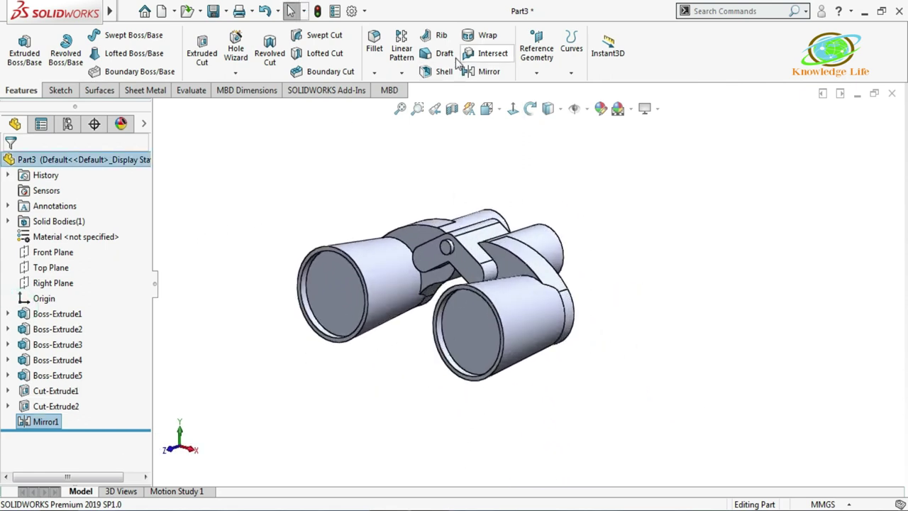
click(375, 41)
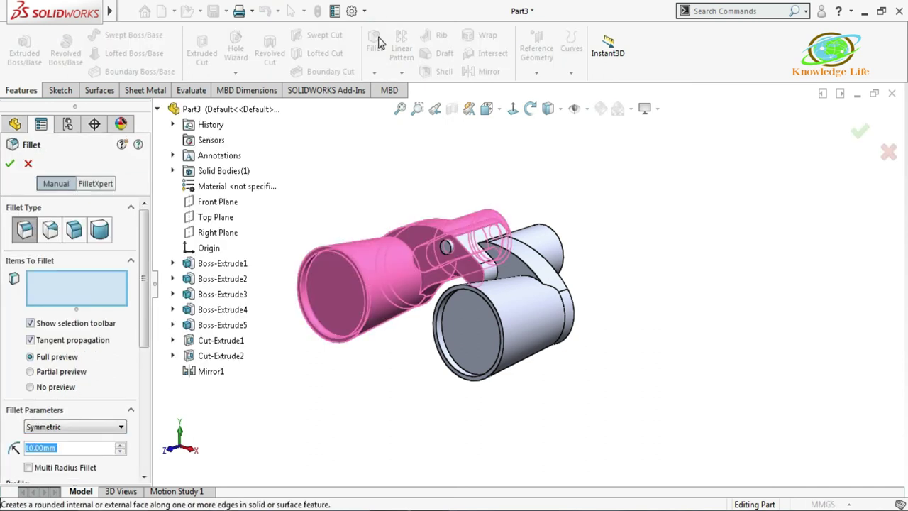
click(89, 447)
text(1)
click(344, 402)
scroll(348, 387, up, 4)
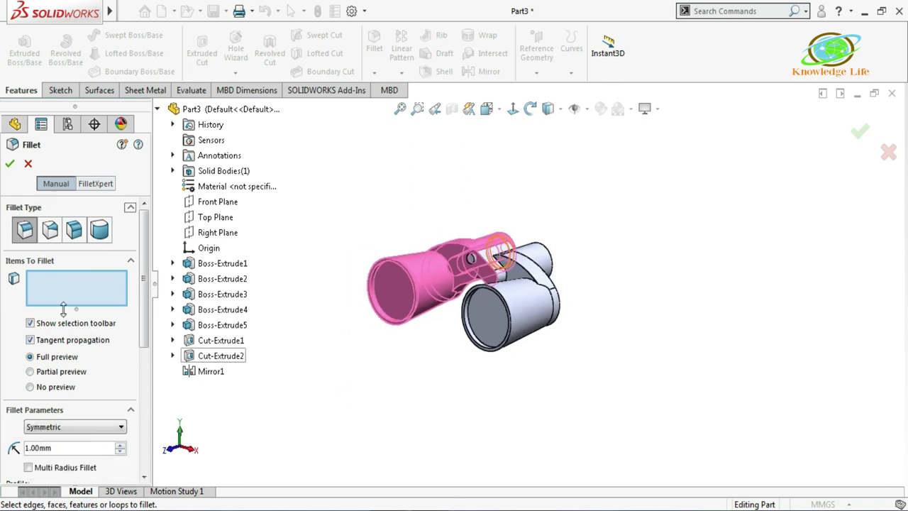
drag(339, 173, 628, 397)
key(Return)
Change the display style to Shaded without edges and inspect the finished binoculars.
click(561, 111)
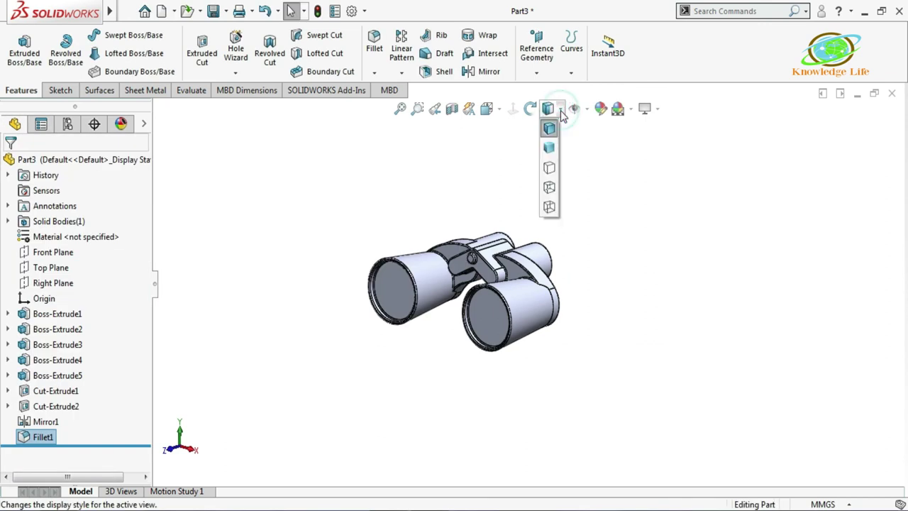
click(549, 147)
scroll(498, 191, down, 4)
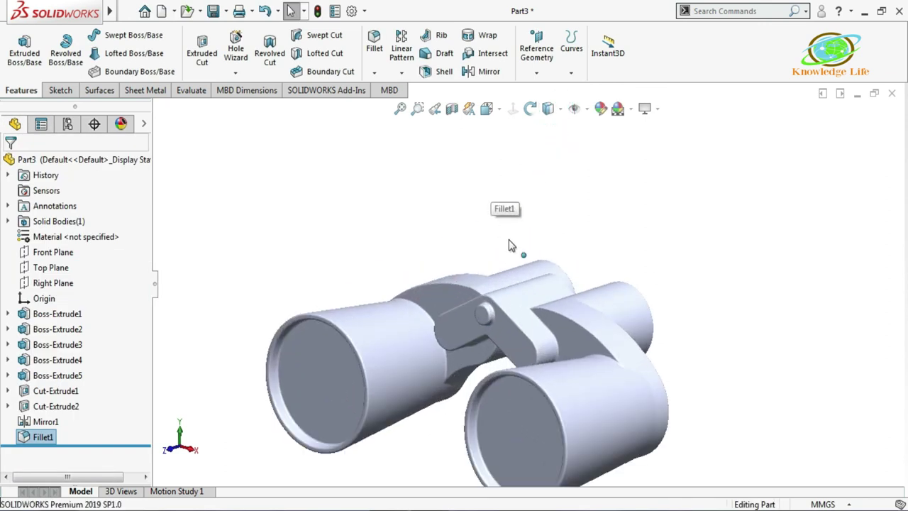
scroll(508, 245, up, 4)
middle_drag(582, 263, 570, 370)
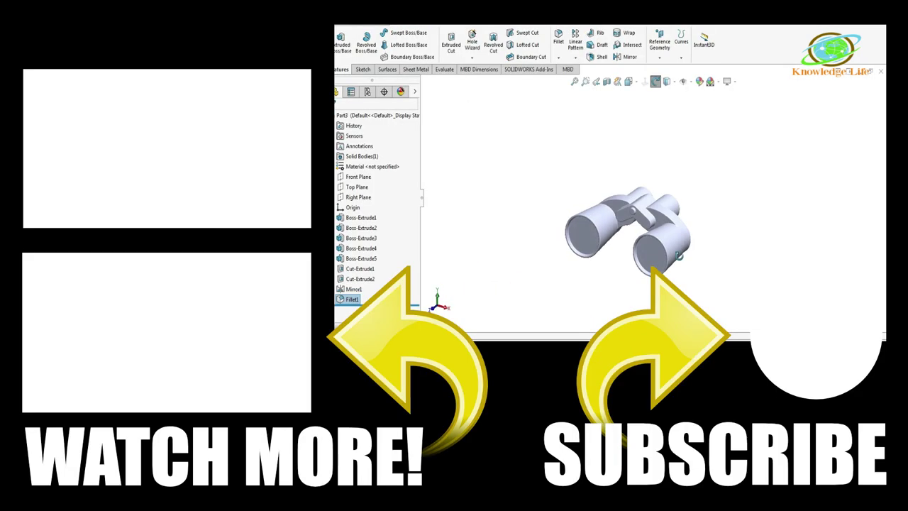